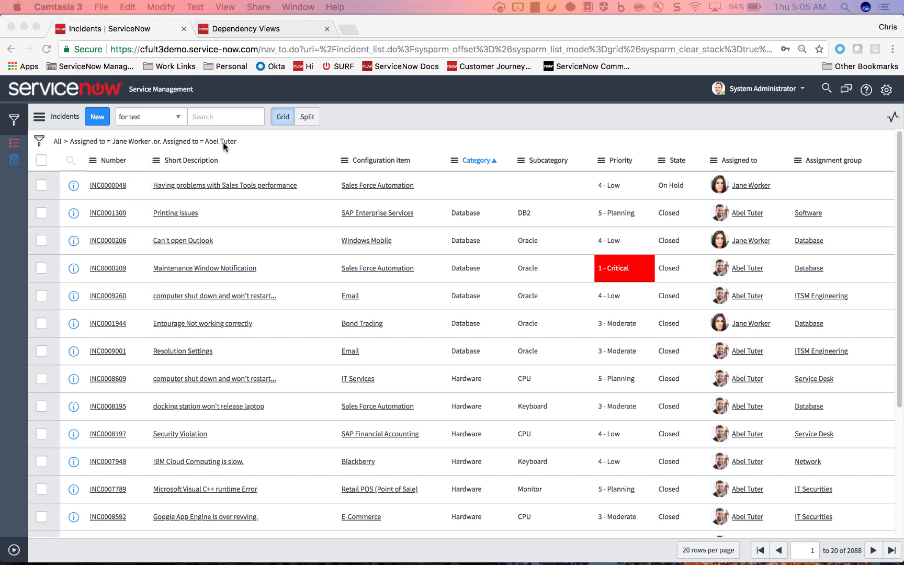
Step: Remove the existing incident list filter and search the Short Description column for email, followed by the contains search *email
click(58, 144)
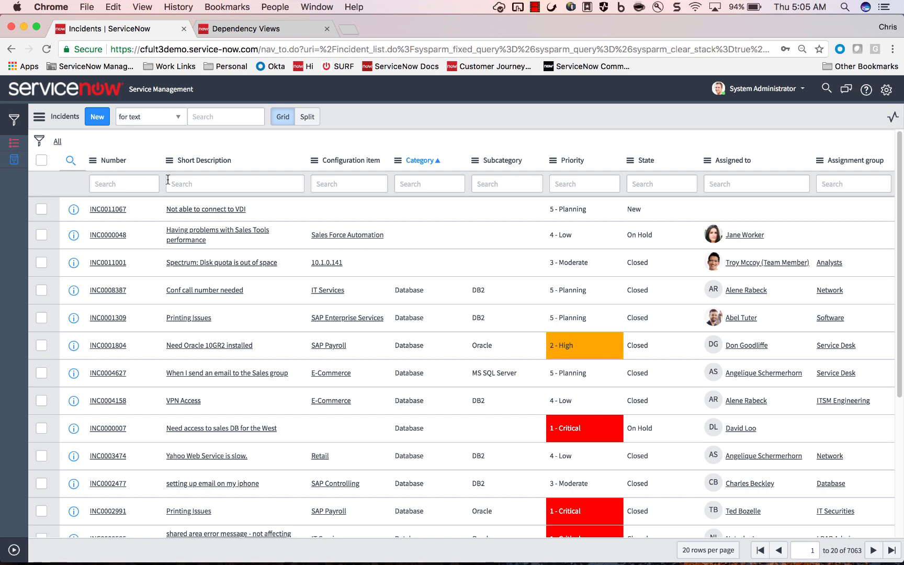
click(205, 184)
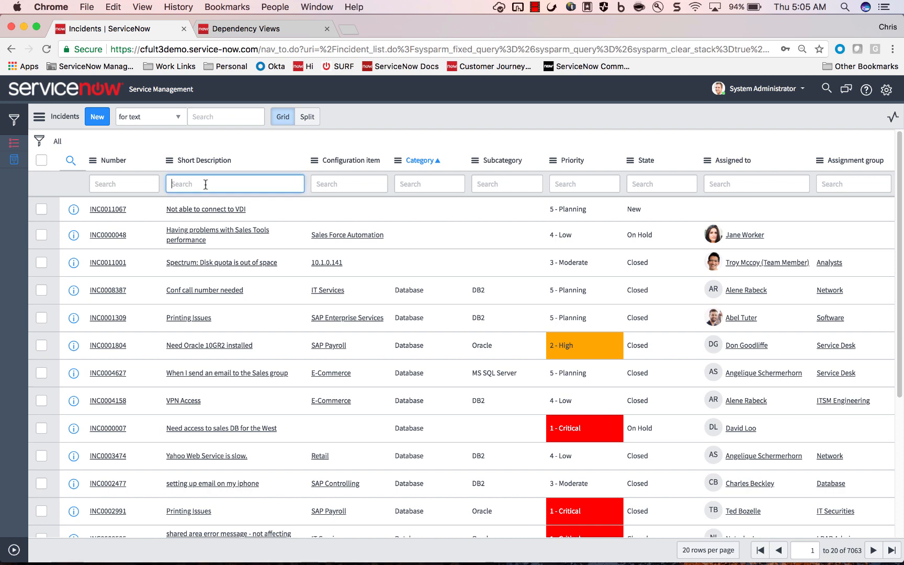
text(email)
key(Return)
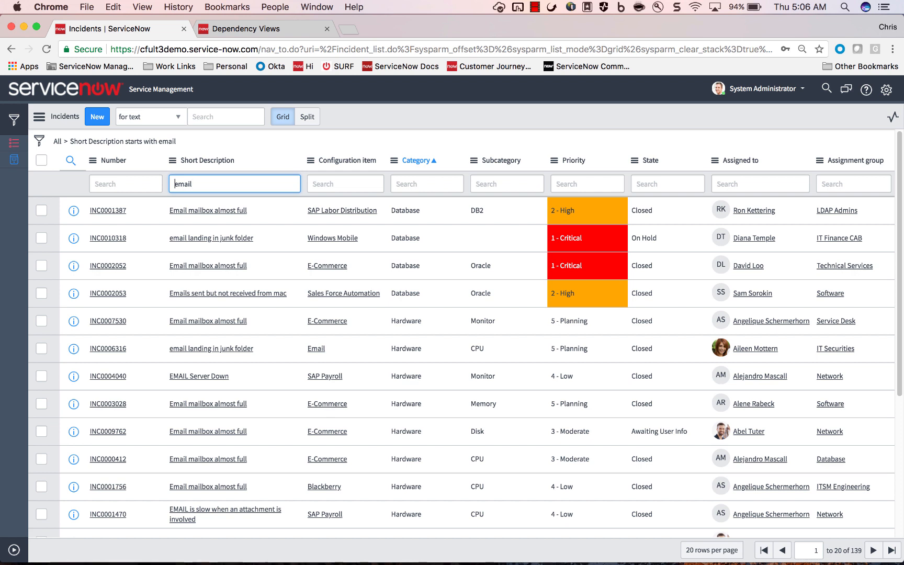
text(*)
key(Return)
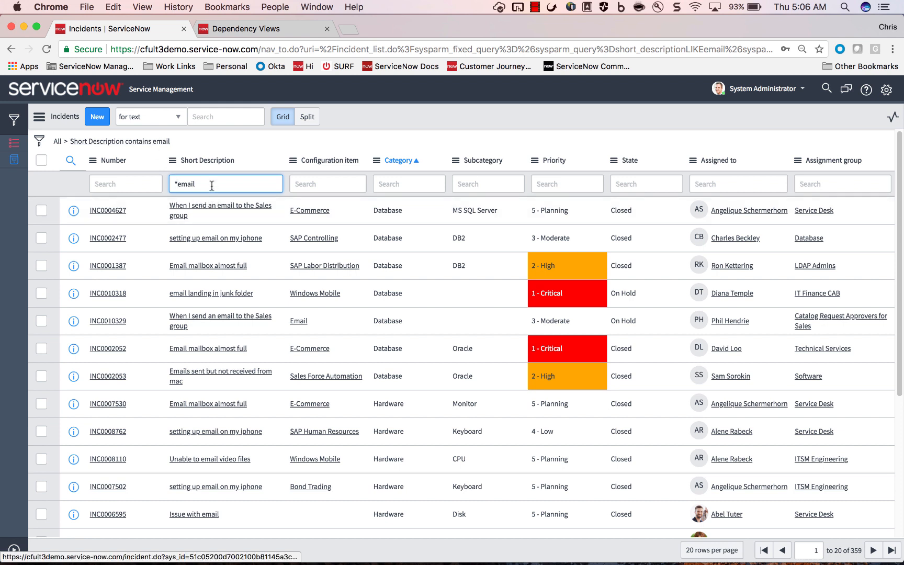
Step: Clear the Short Description search and reset the list to all incidents
drag(212, 186, 142, 184)
key(BackSpace)
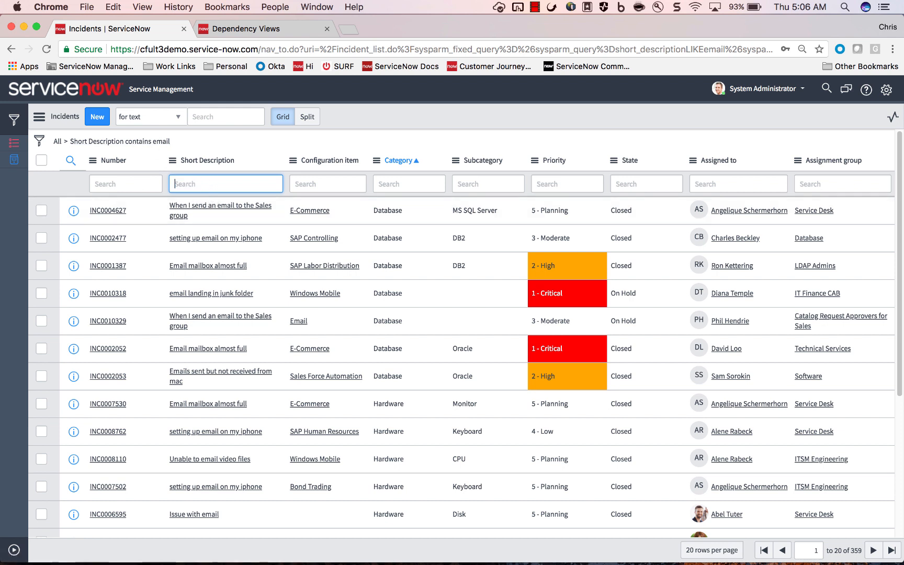
key(Return)
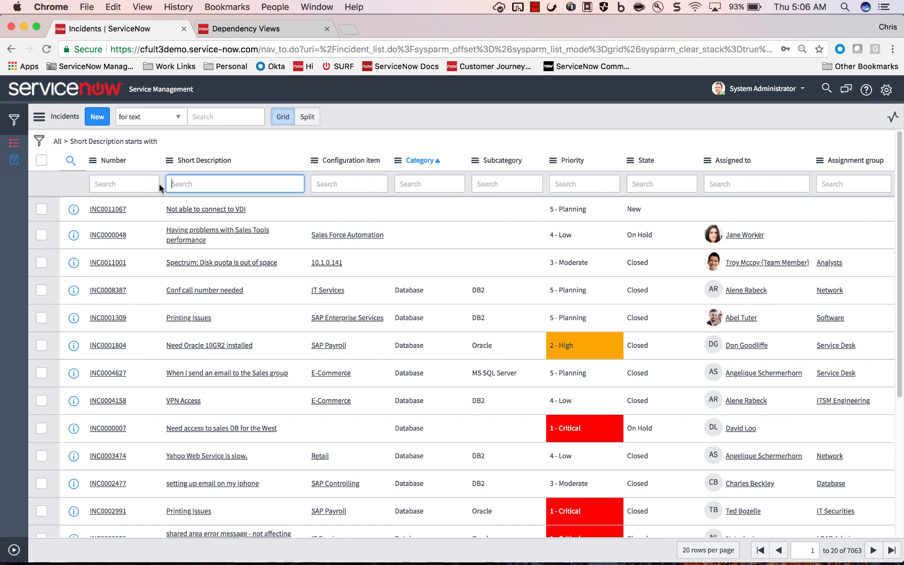
click(57, 143)
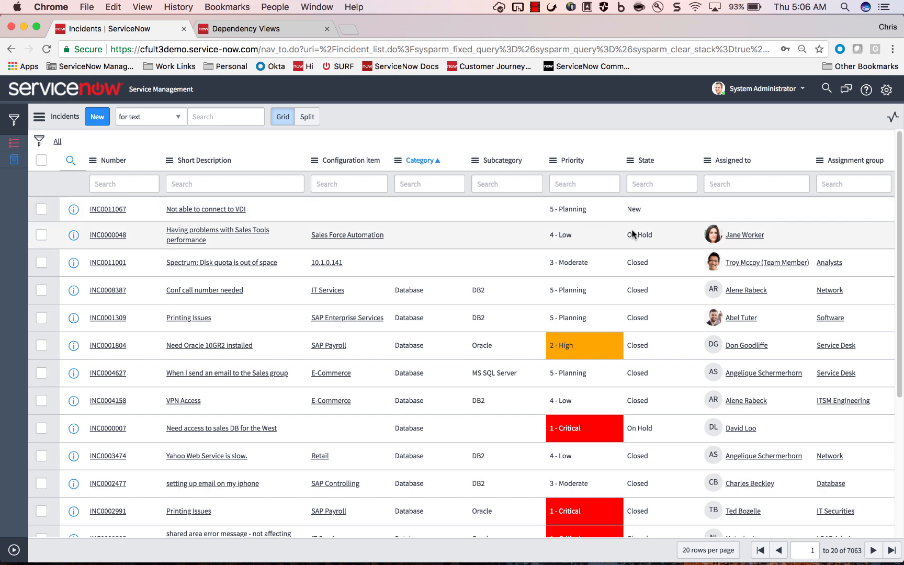
Step: Filter out incidents whose State is Closed and show only those matching Priority 1 - Critical
right_click(639, 261)
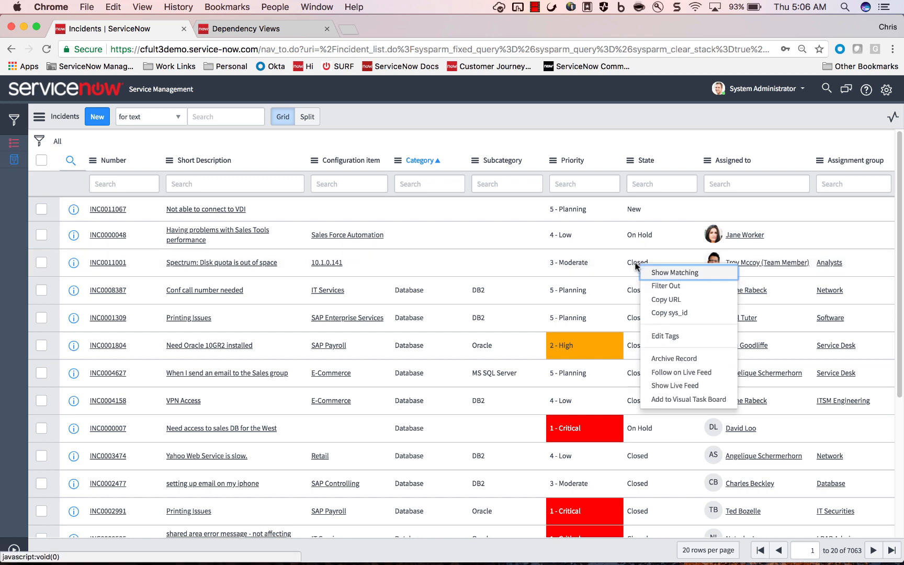
click(667, 285)
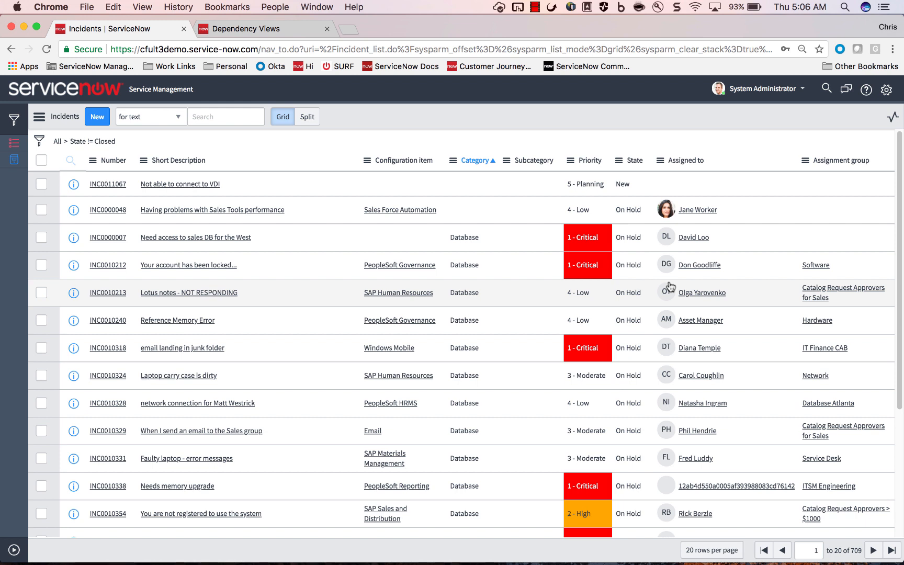
right_click(588, 240)
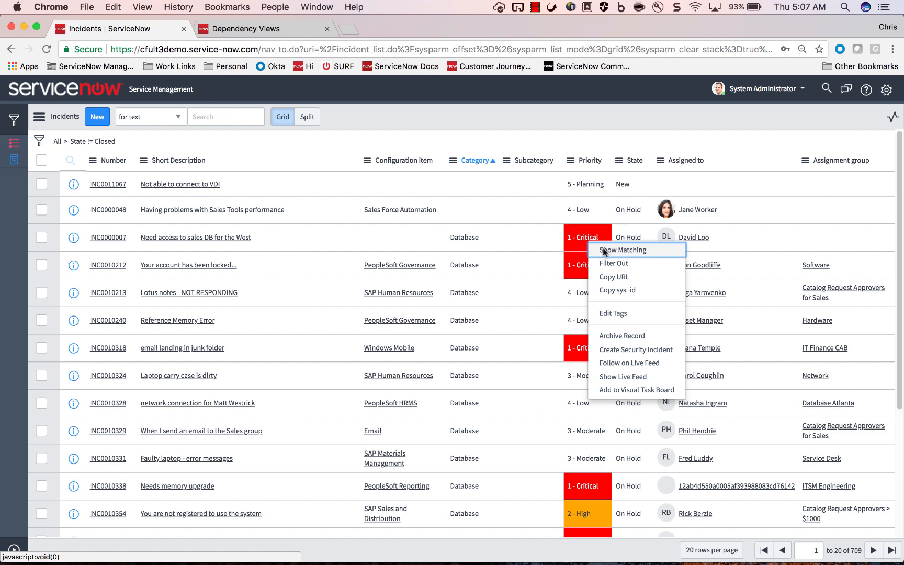
click(605, 251)
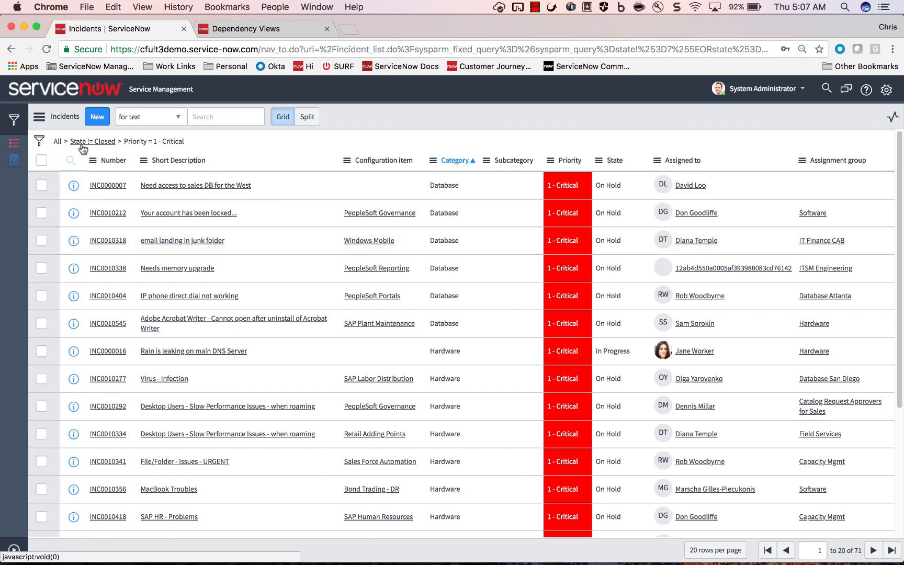
Step: Open the filter's condition builder and remove all its State and Priority conditions
click(40, 143)
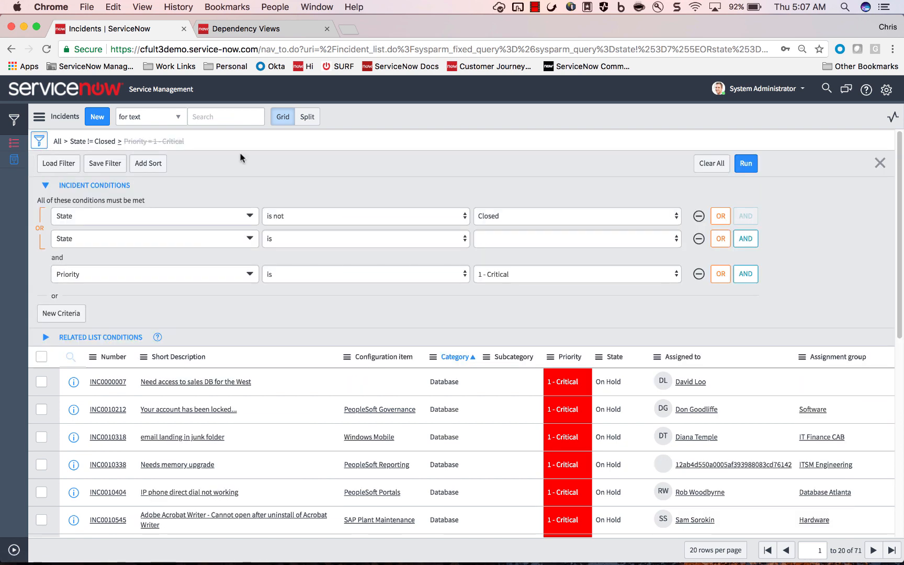
click(699, 239)
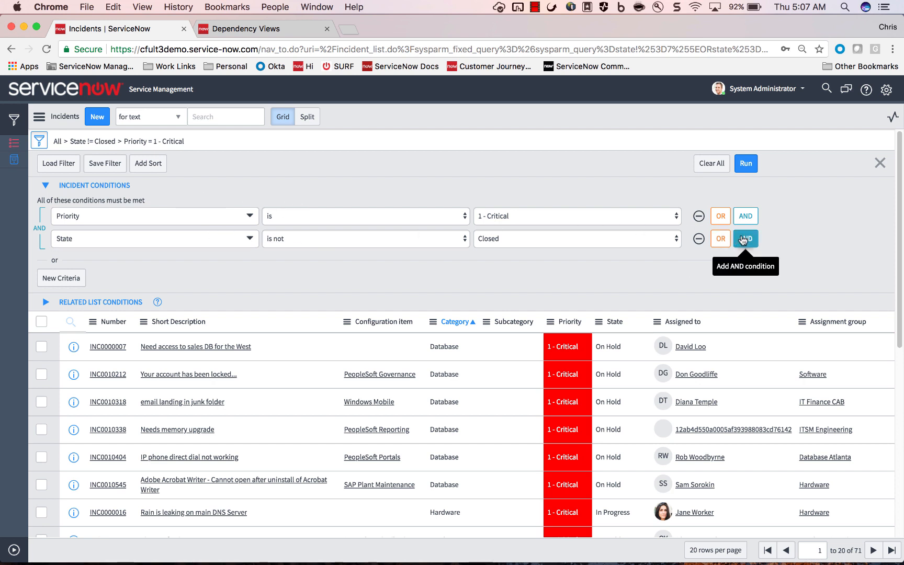
click(700, 218)
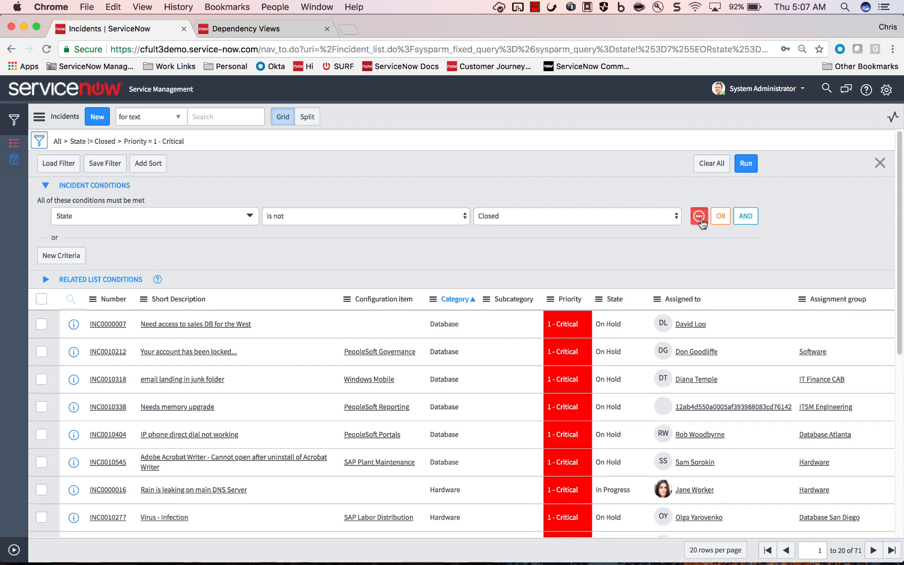
click(700, 219)
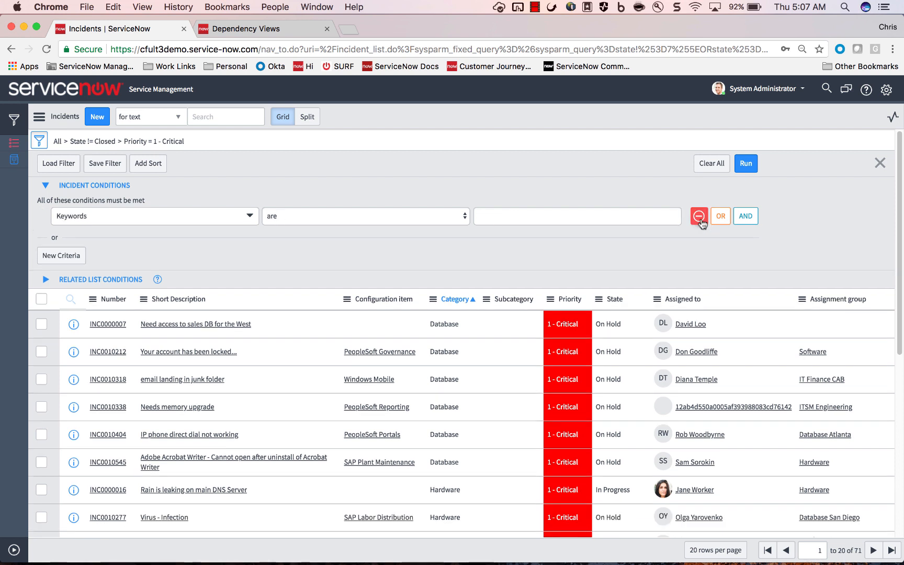
Step: Set the incident condition to Assigned to is the first person matching "ab", and run the filter
click(246, 218)
text(a)
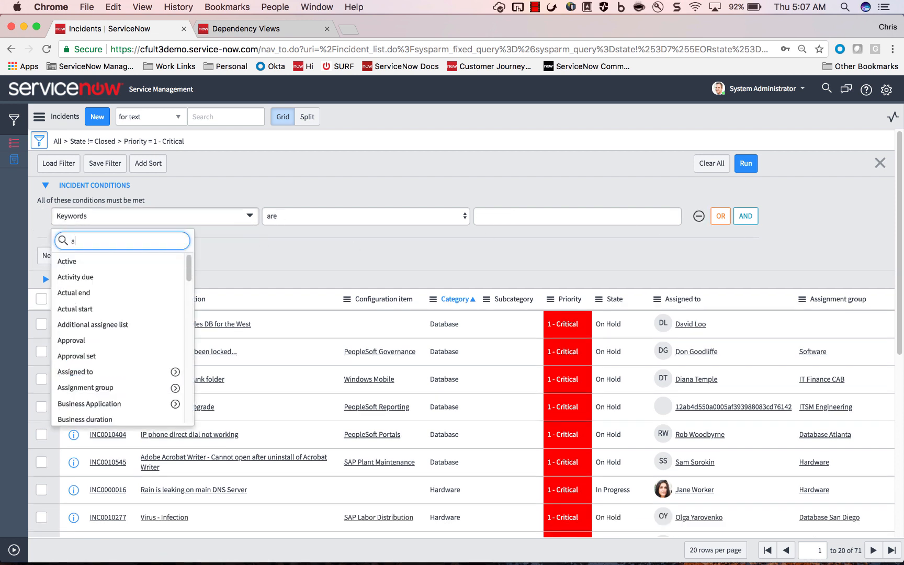
text(ssign)
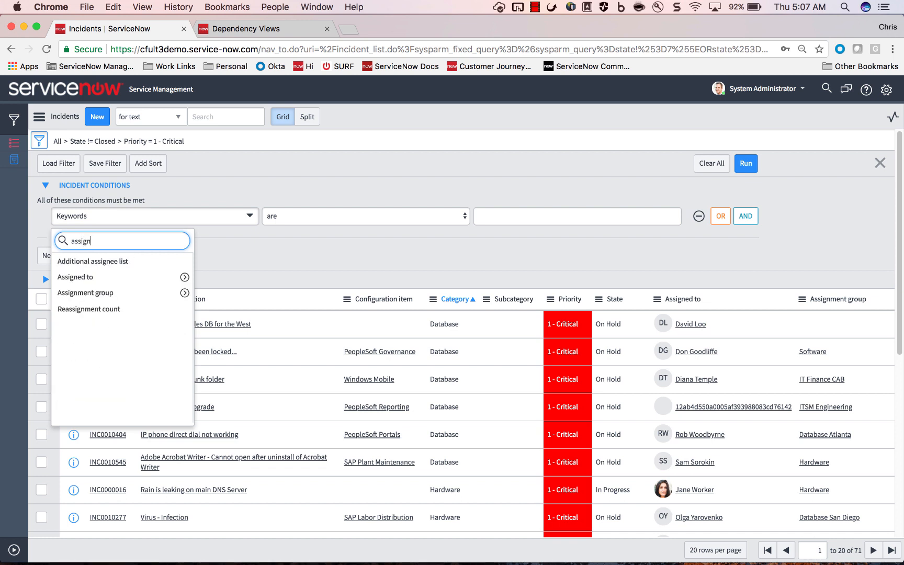
click(176, 276)
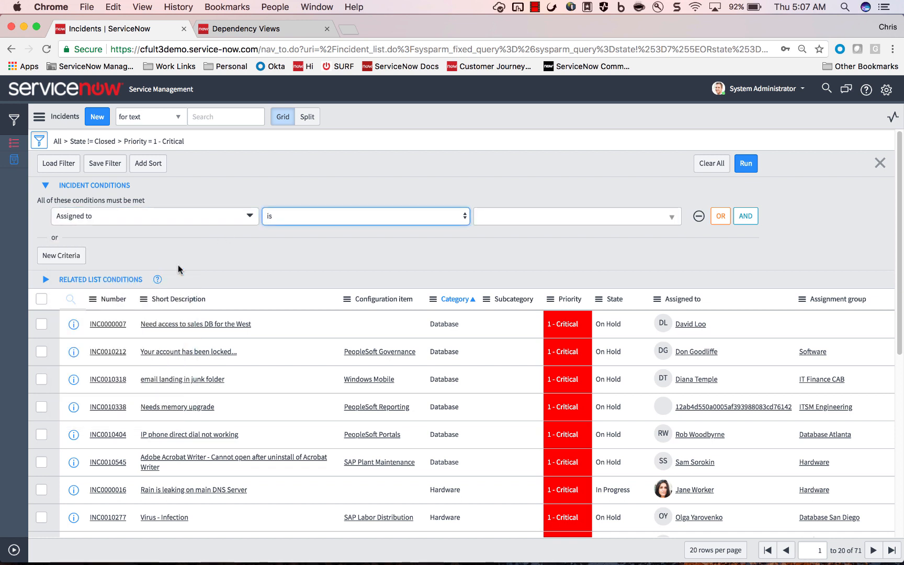
click(553, 219)
text(ab)
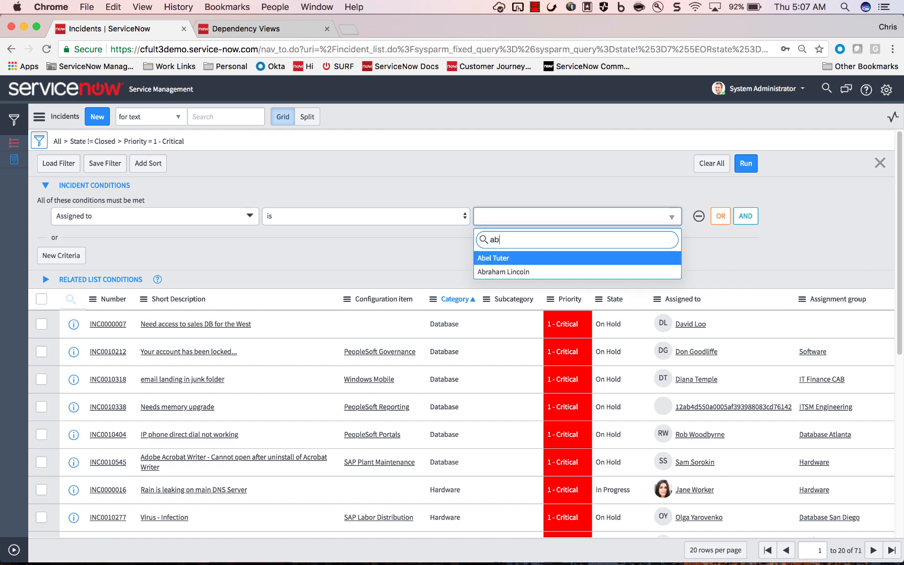
key(Return)
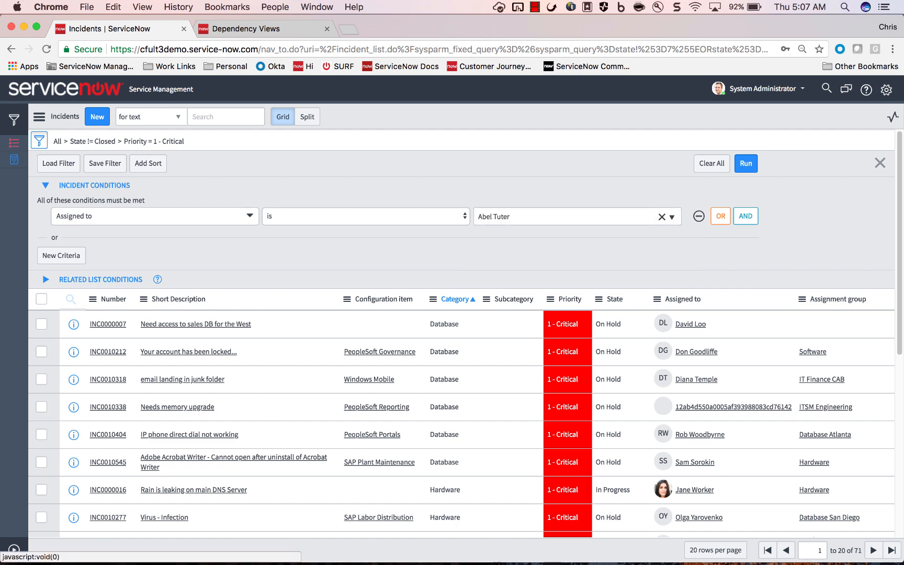
click(743, 165)
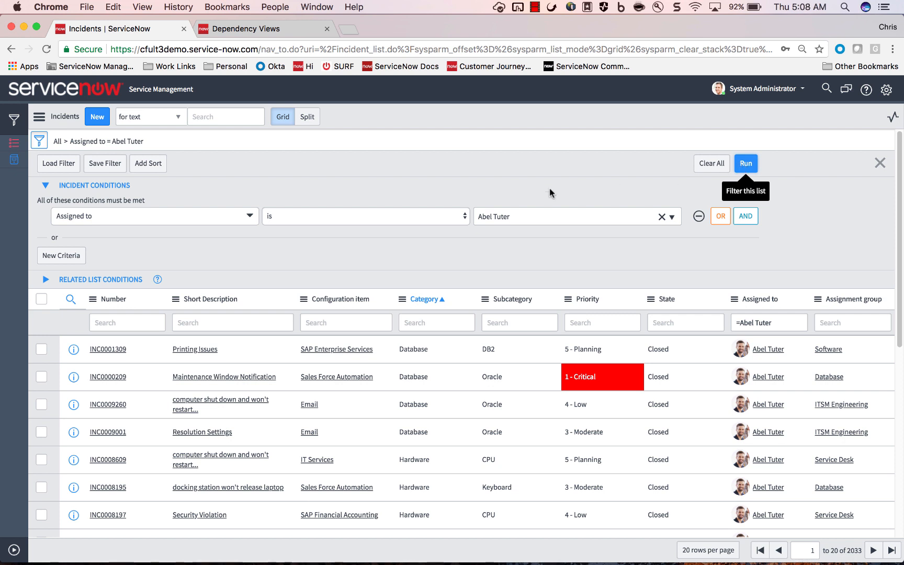
Step: Add an AND condition for Caller is (dynamic) Me and run the filter
click(743, 220)
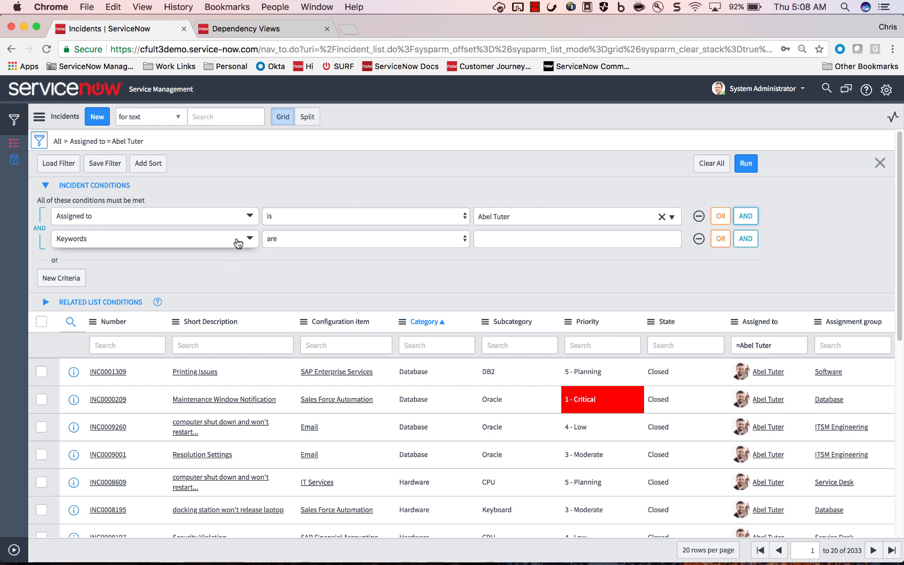
click(238, 243)
text(all)
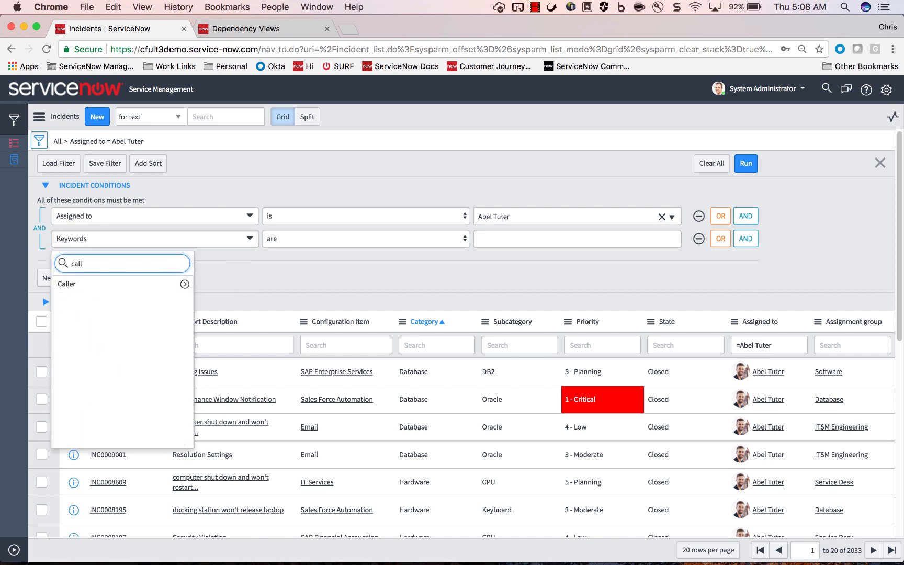
click(365, 248)
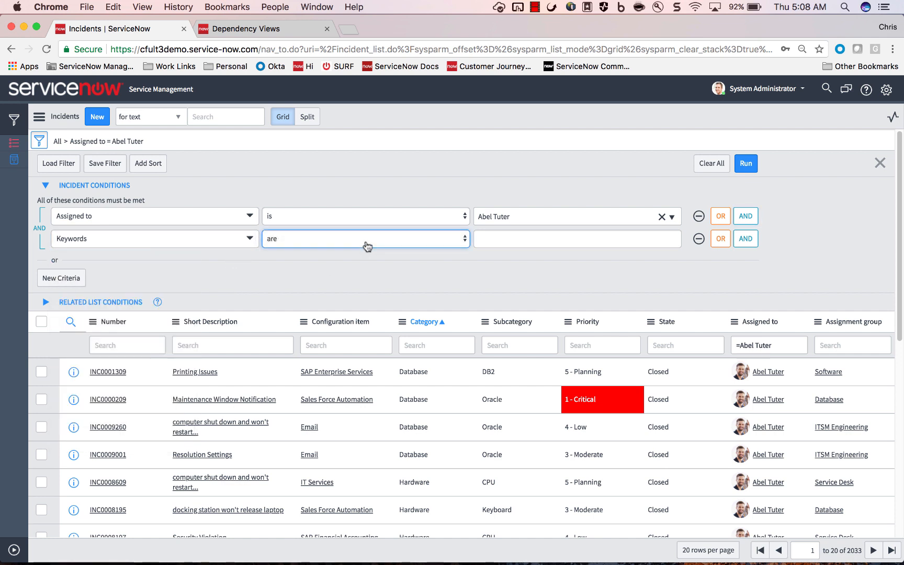
click(229, 244)
click(228, 244)
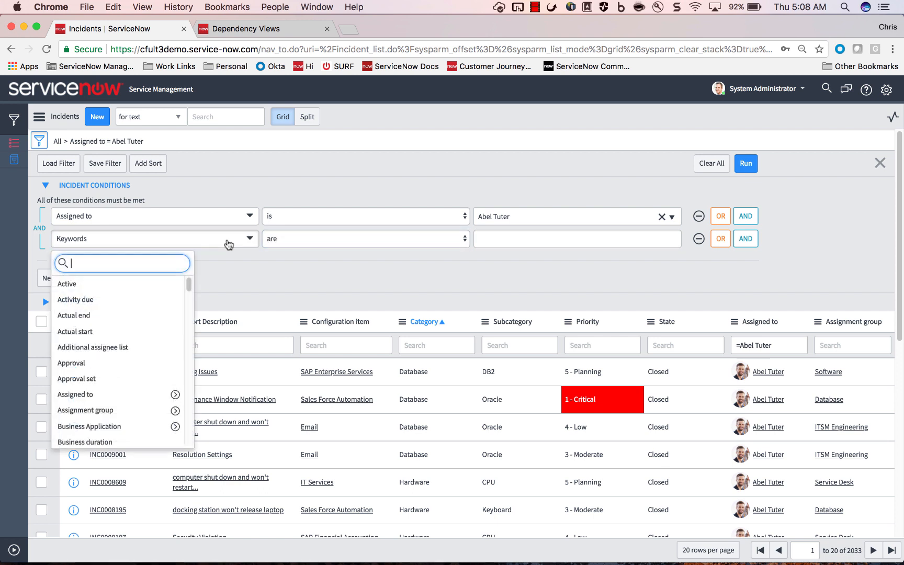
text(call)
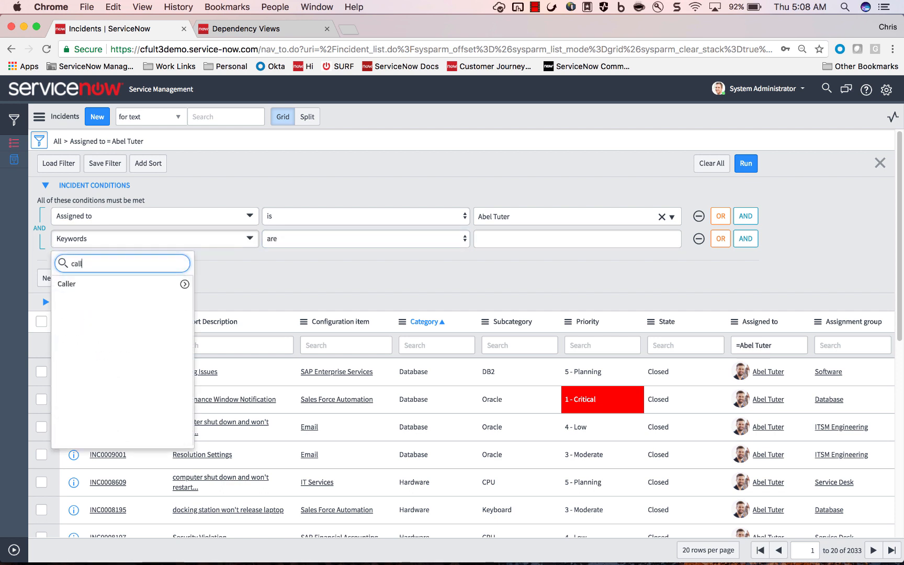
click(141, 285)
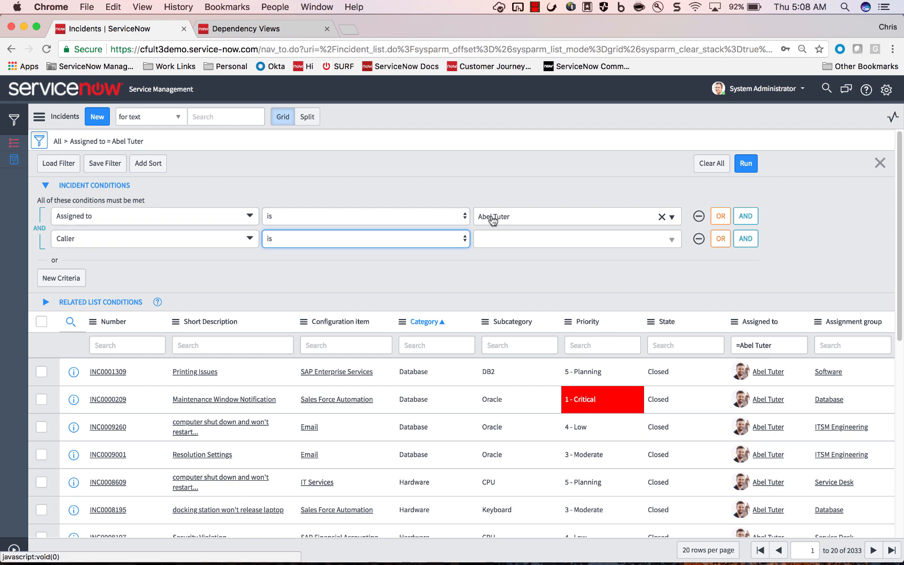
click(401, 242)
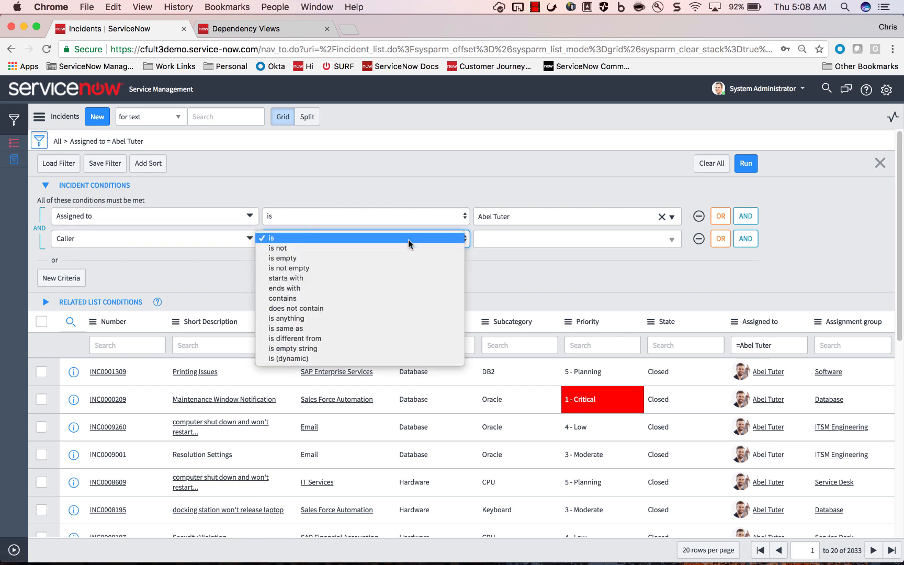
click(374, 362)
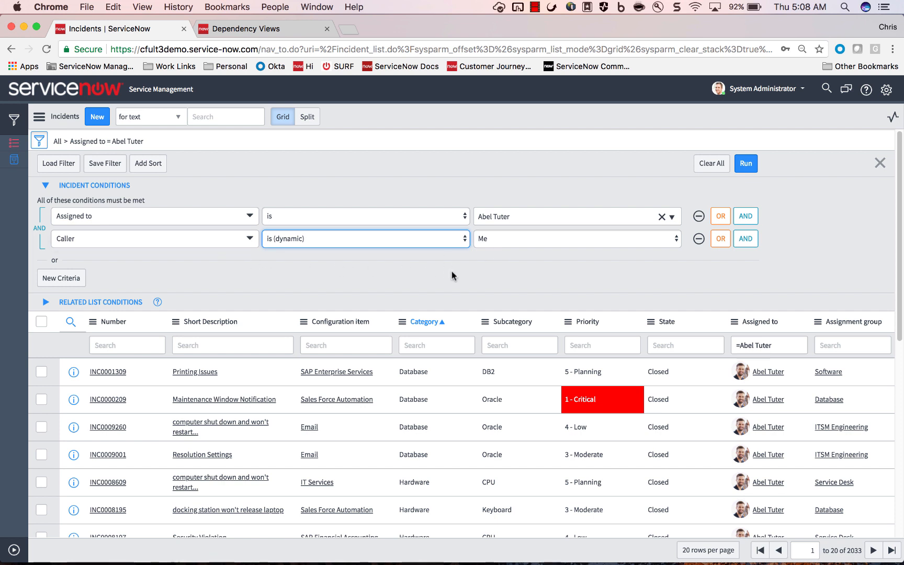
click(746, 167)
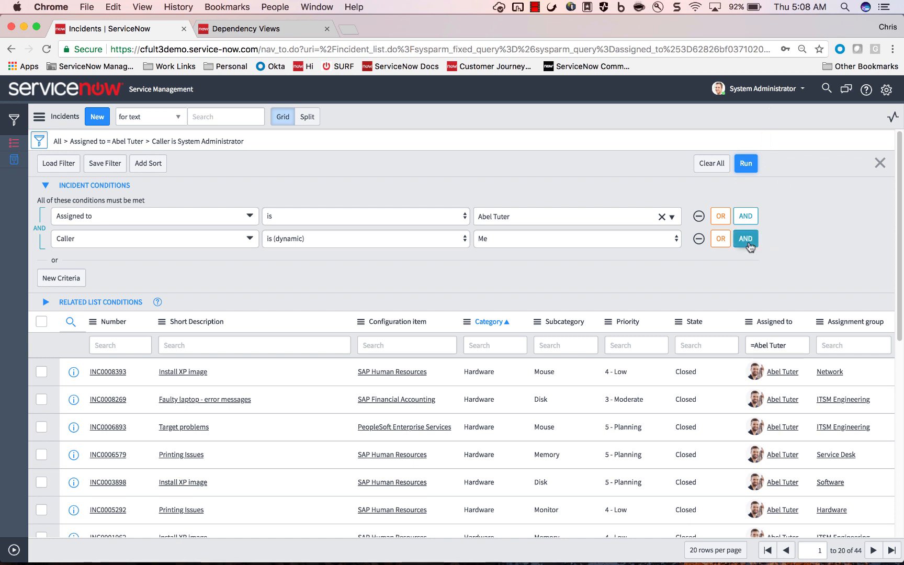
Step: Add an AND condition for Opened after Last 90 days and run the filter
click(748, 240)
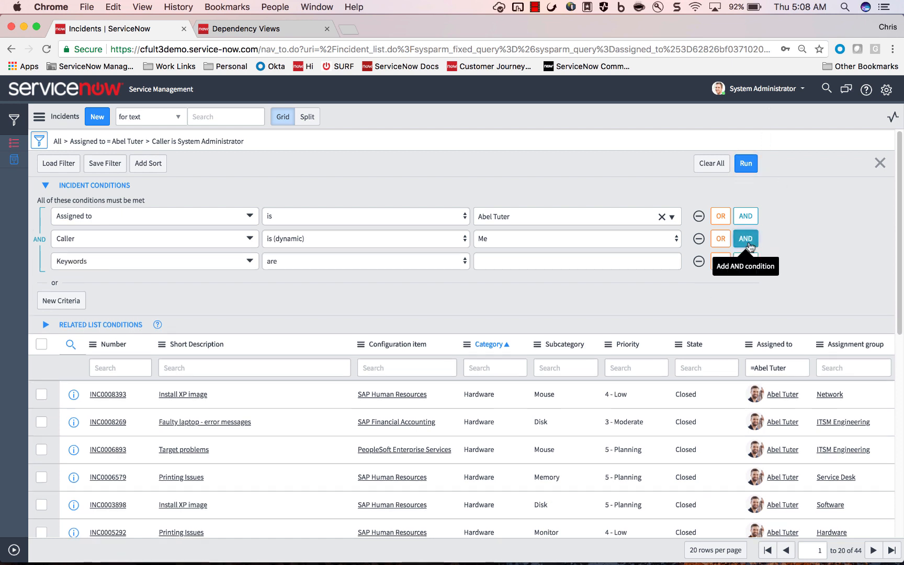
click(188, 262)
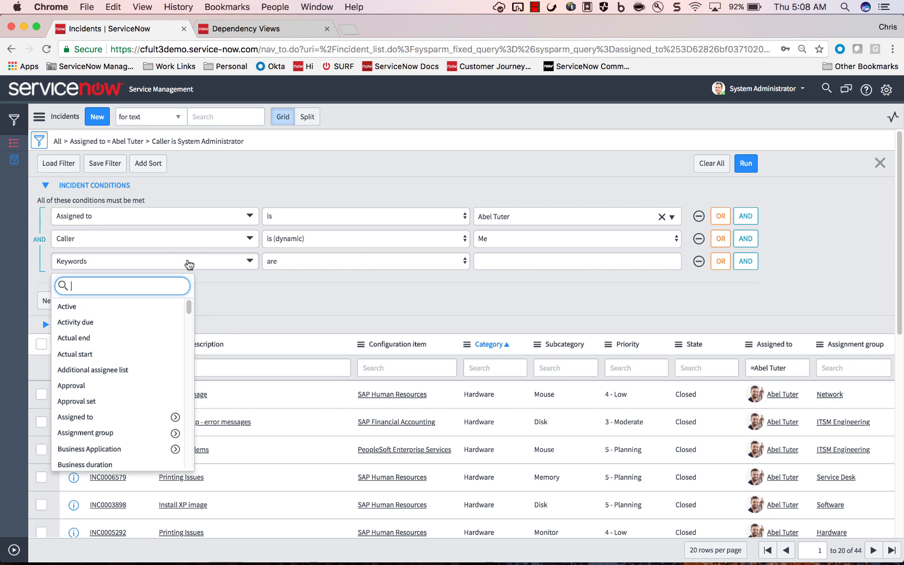
text(op)
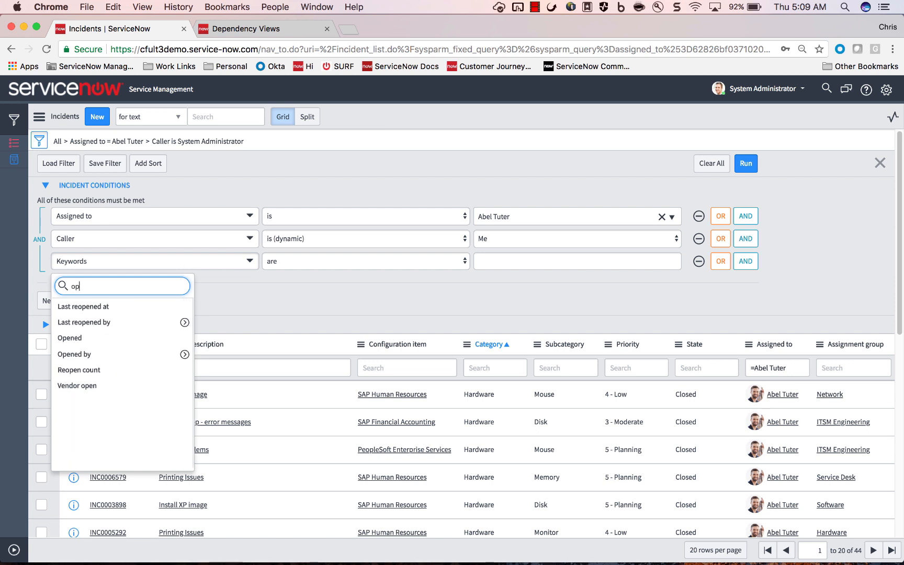
click(120, 339)
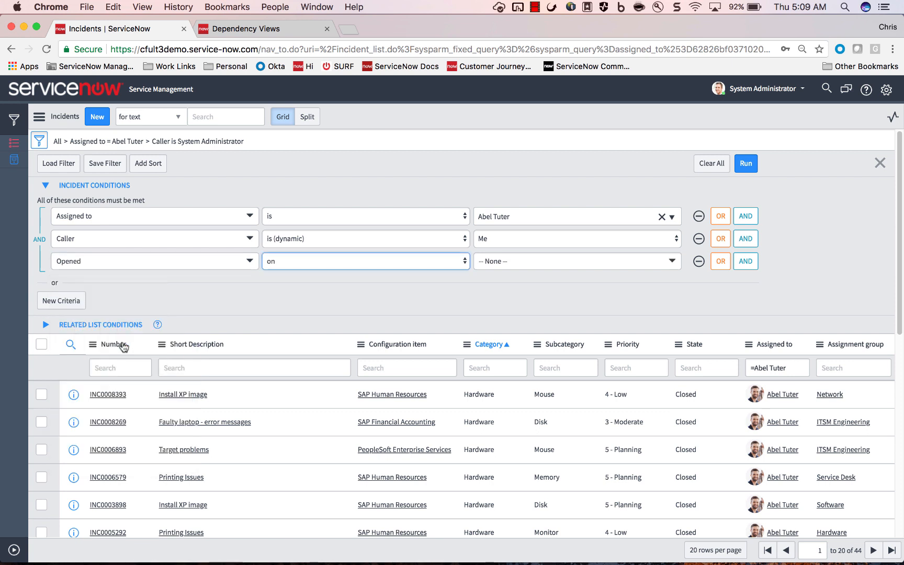
click(380, 264)
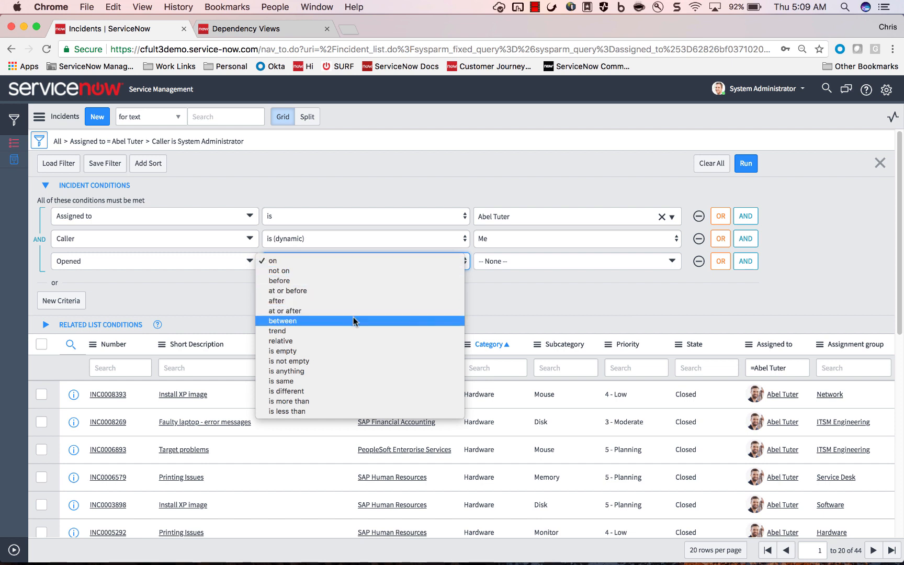
click(353, 301)
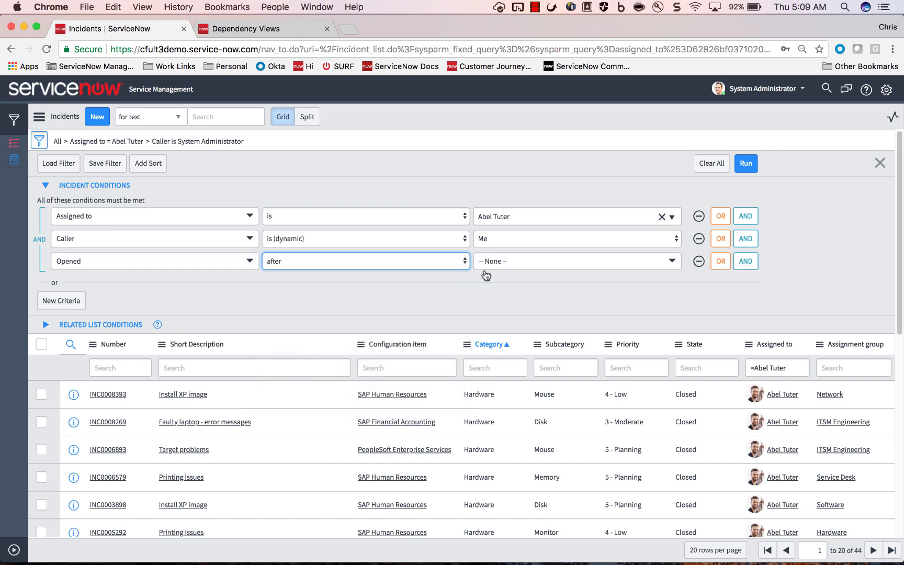
click(509, 265)
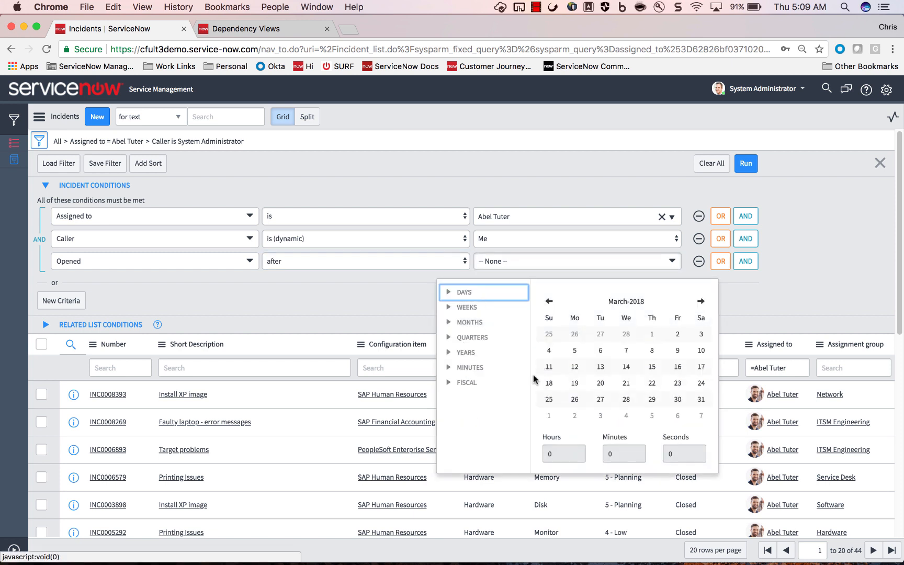
click(460, 298)
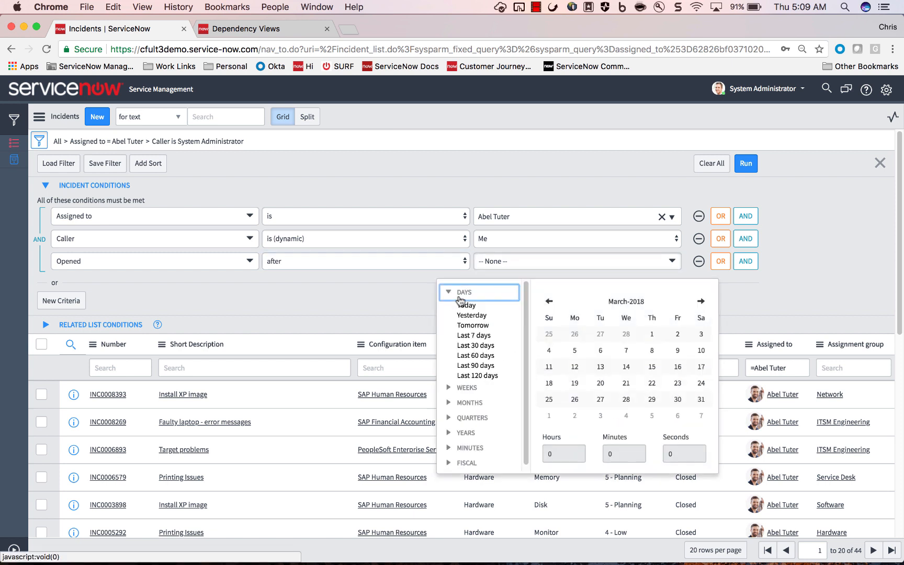
click(476, 365)
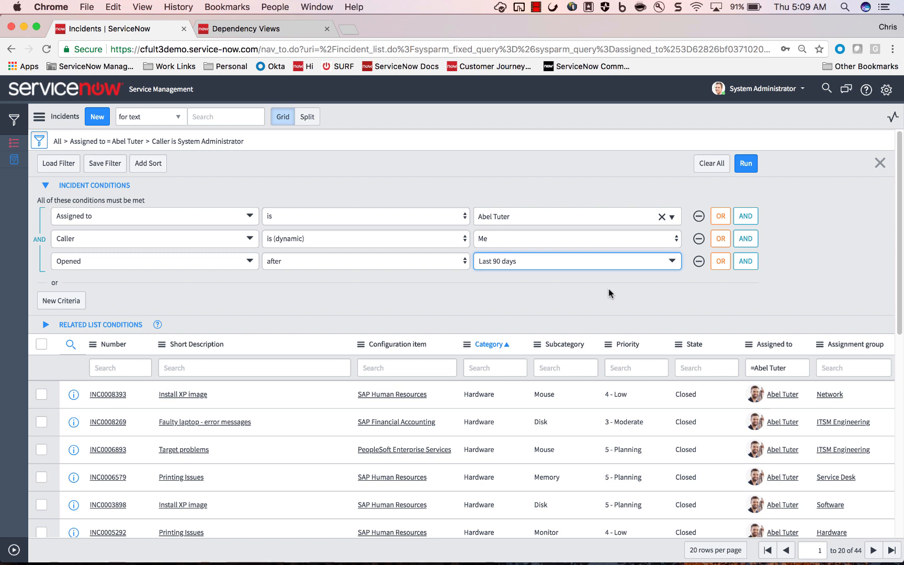
click(744, 163)
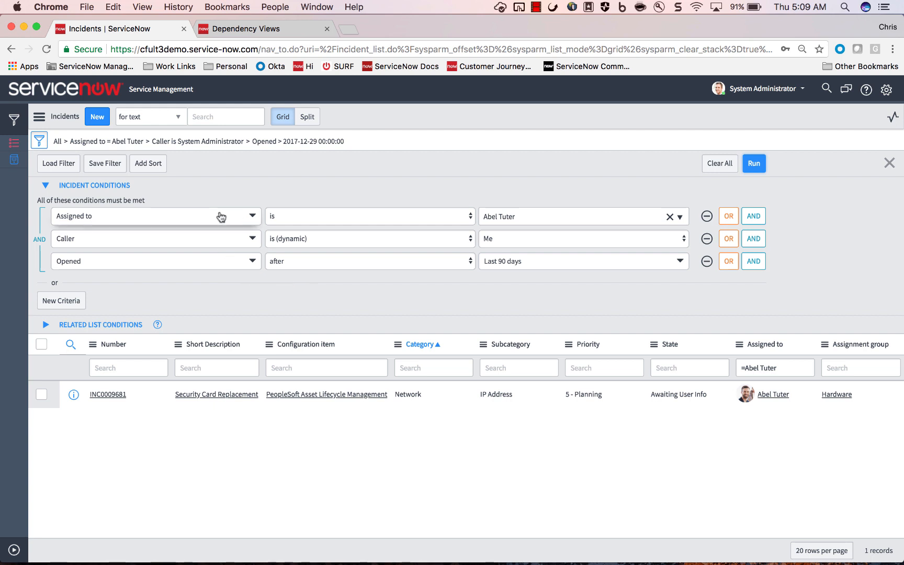
Step: Examine the operators available for the Assigned to and Opened conditions, leaving both unchanged
click(289, 216)
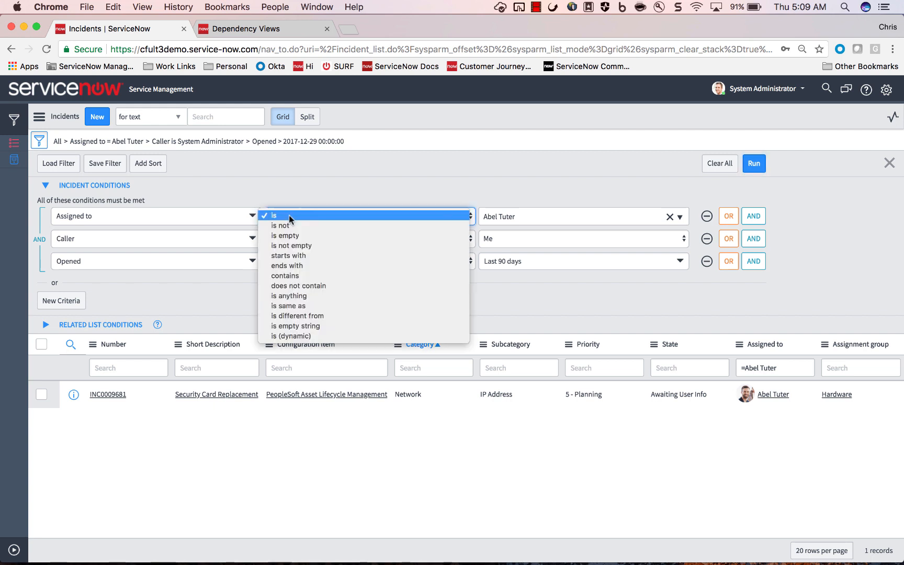
click(212, 290)
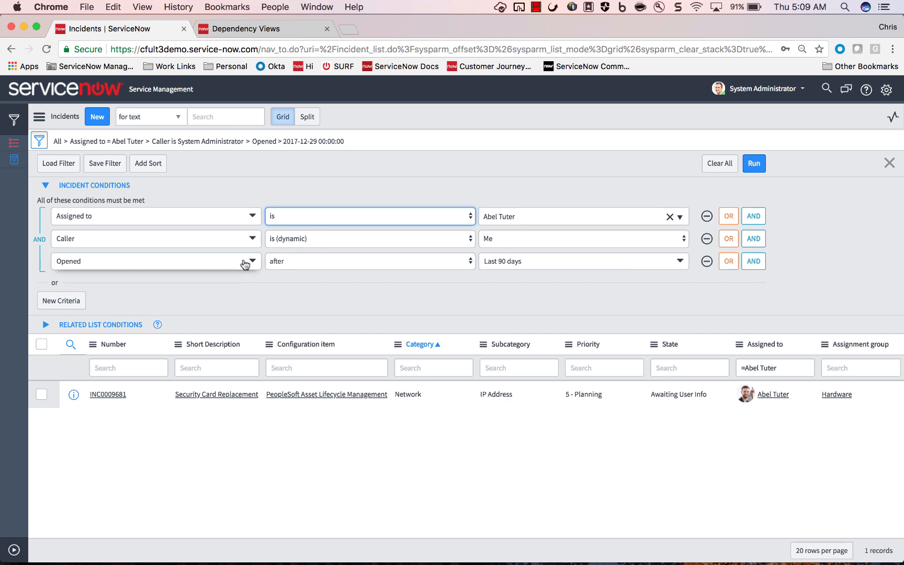
click(315, 262)
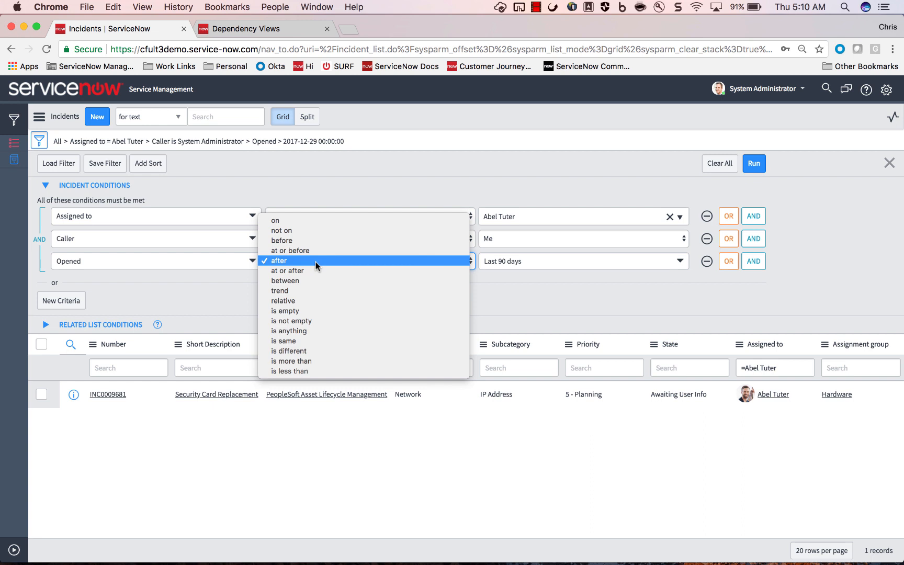
click(354, 180)
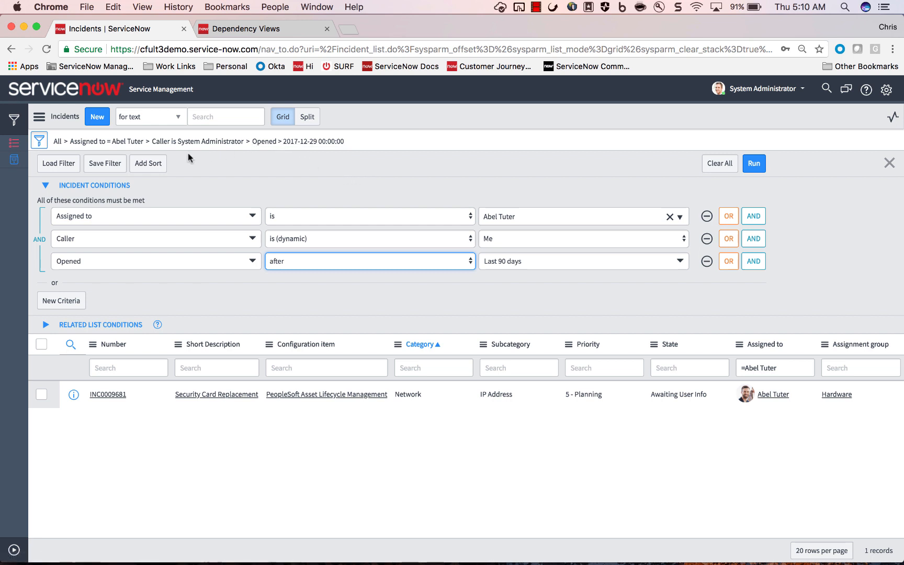
Step: Save the complete filter, through its Opened condition, as a favorite and open that favorite
click(288, 143)
drag(171, 176, 17, 203)
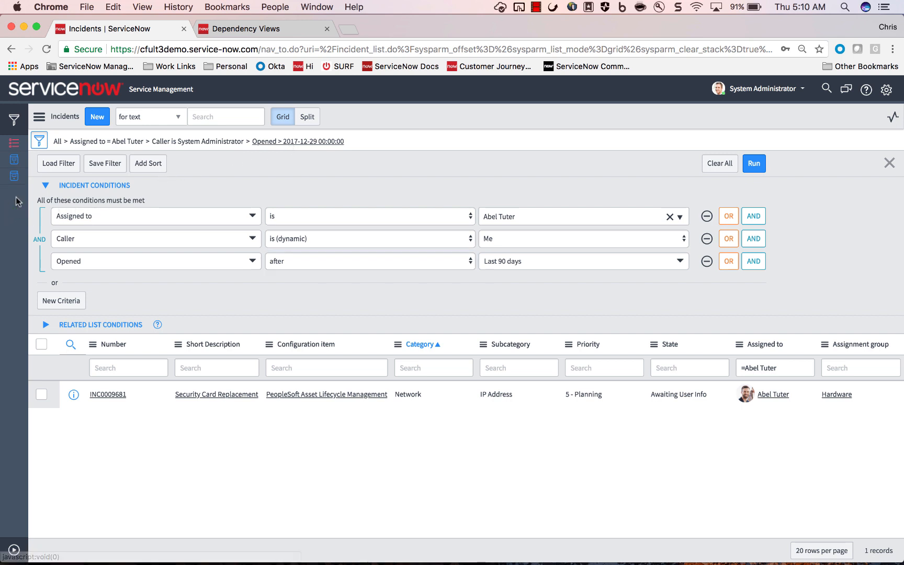
click(14, 178)
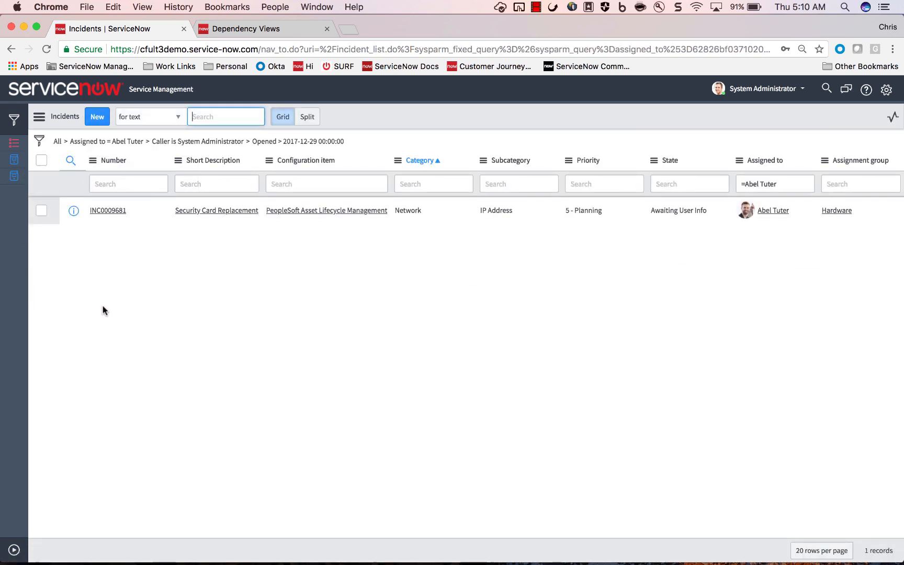
Step: Switch between the full incident list and the new filter favorite, ending on the other favorite that matches either of two assignees
click(12, 145)
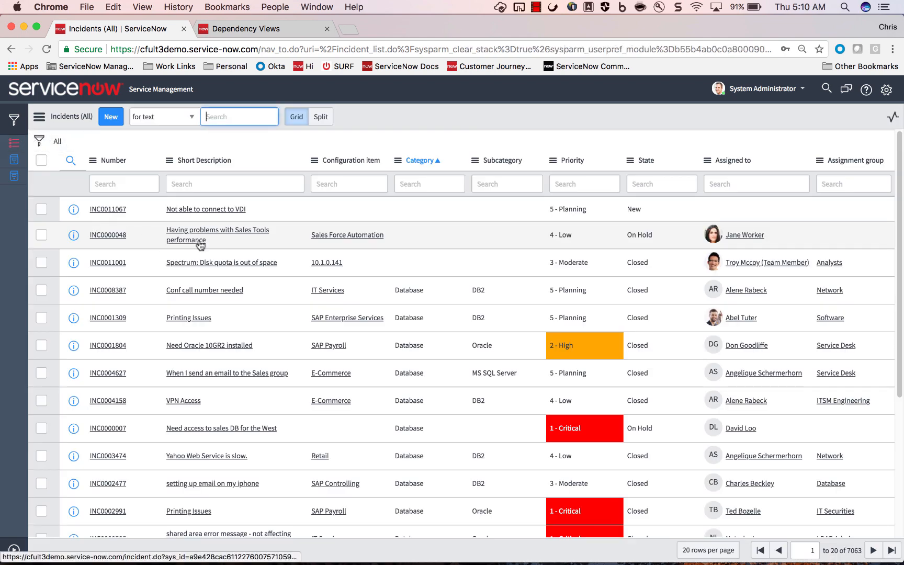
click(16, 177)
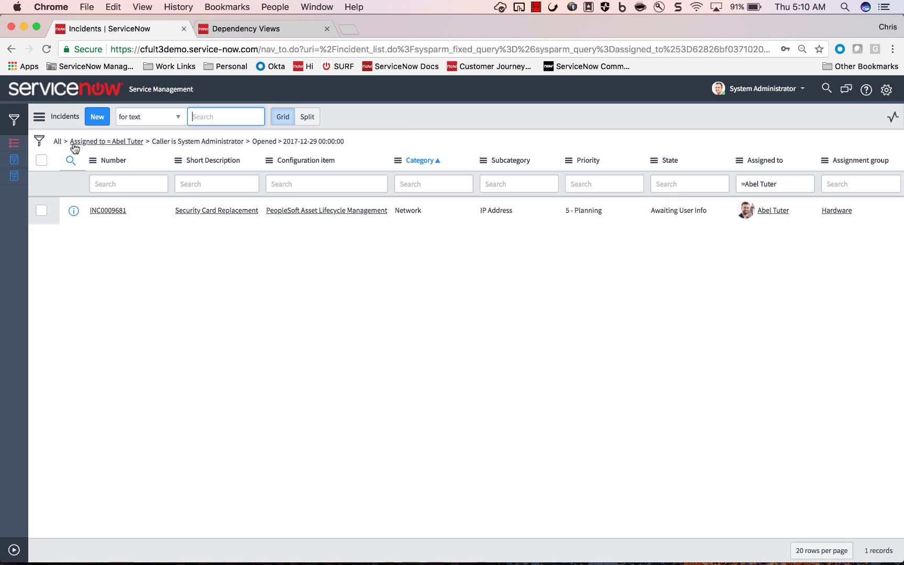
click(57, 142)
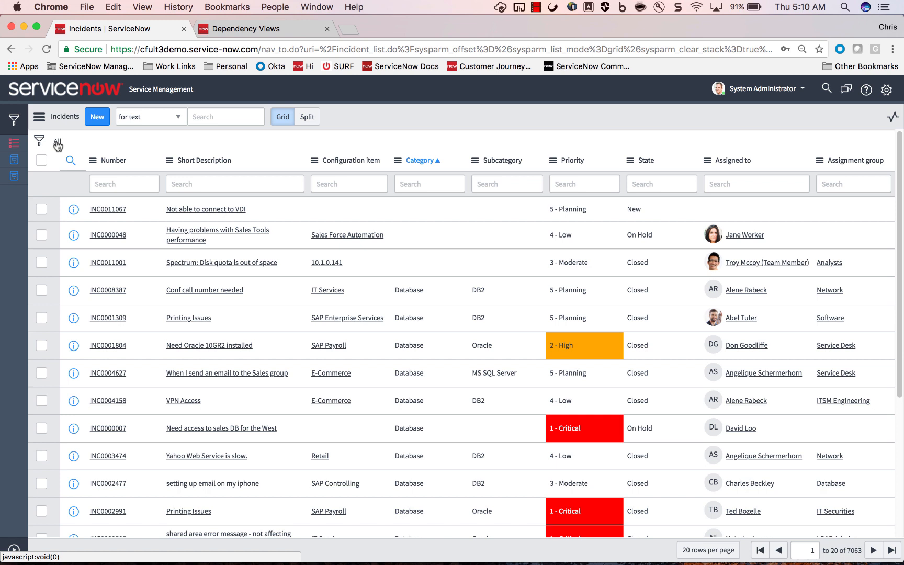
click(14, 159)
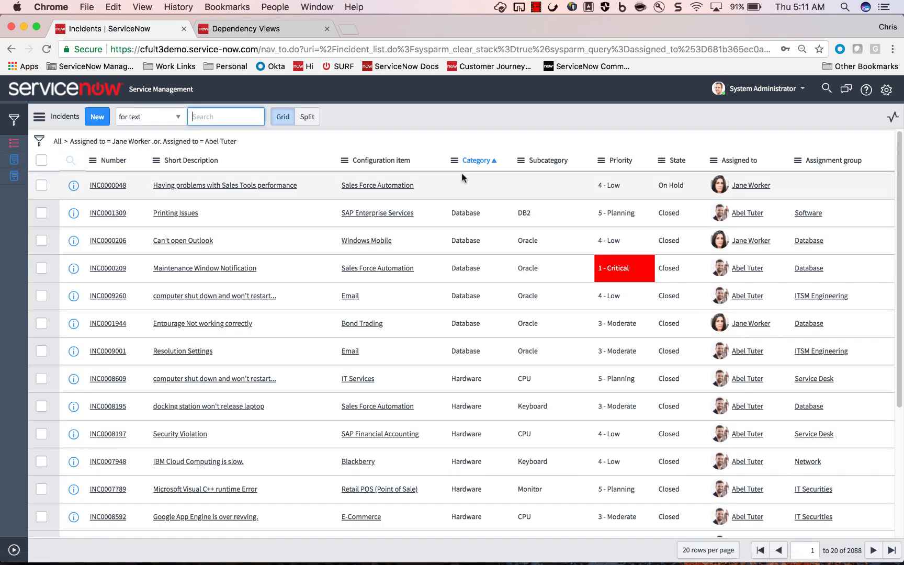
Step: Look at the export formats offered for the filtered incident list and leave without exporting
click(39, 116)
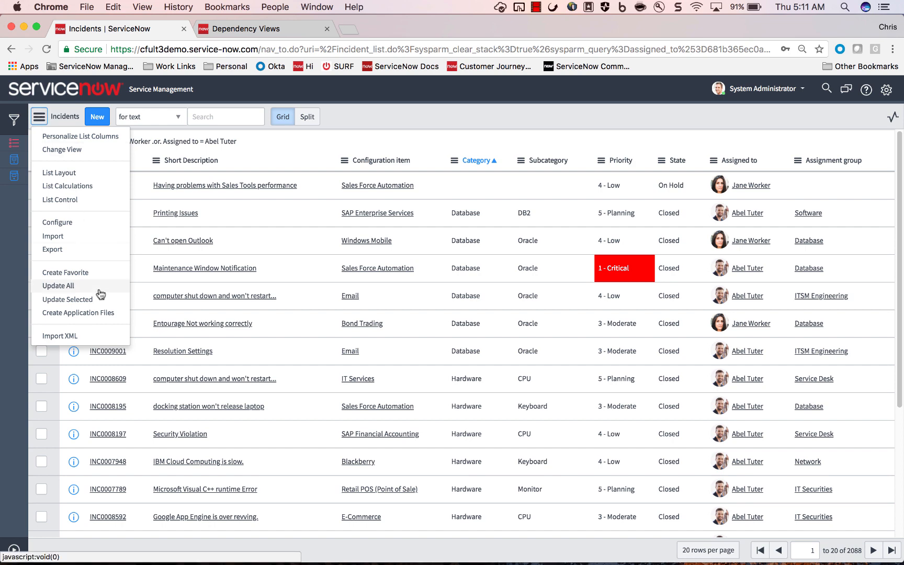
click(84, 251)
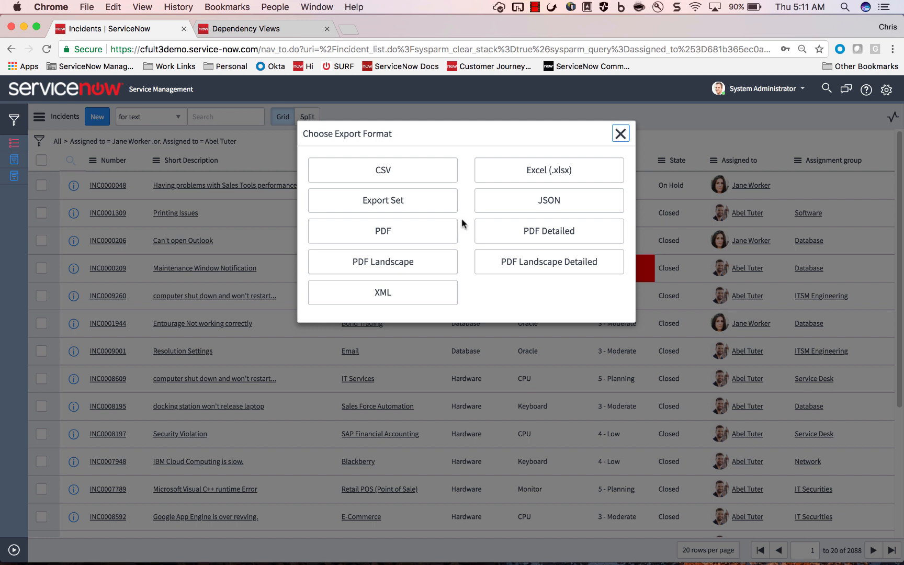
click(620, 135)
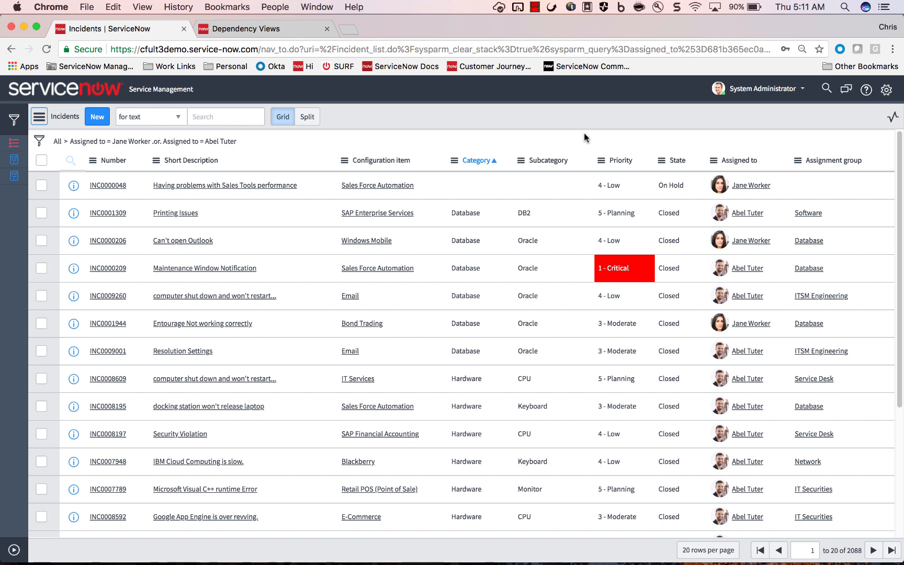
Step: Group the incidents by Category and show only the Network and Inquiry / Help groups
right_click(478, 163)
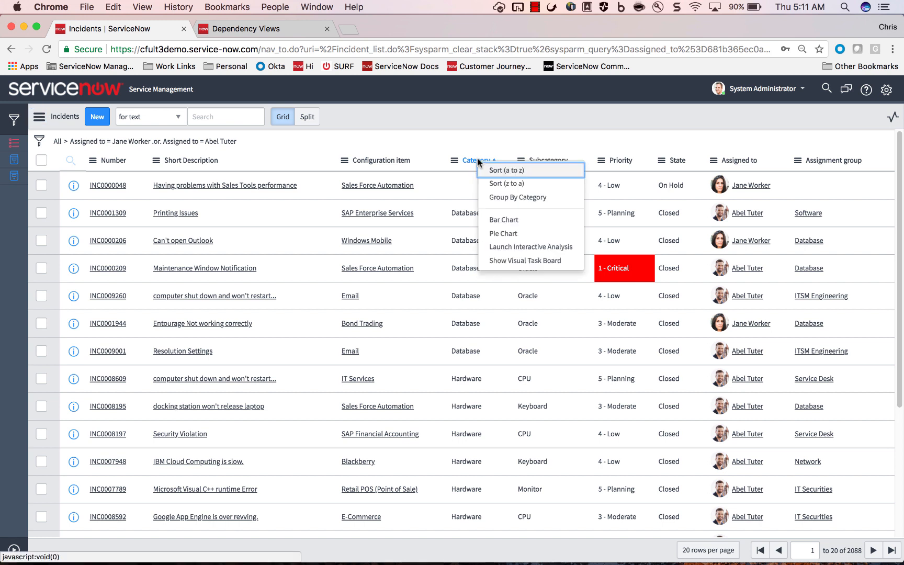
click(502, 198)
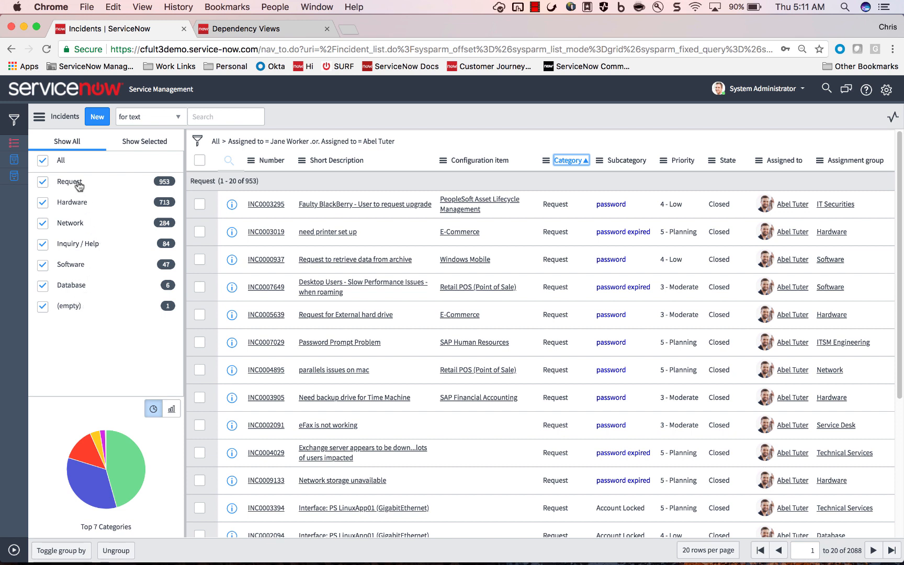
click(42, 161)
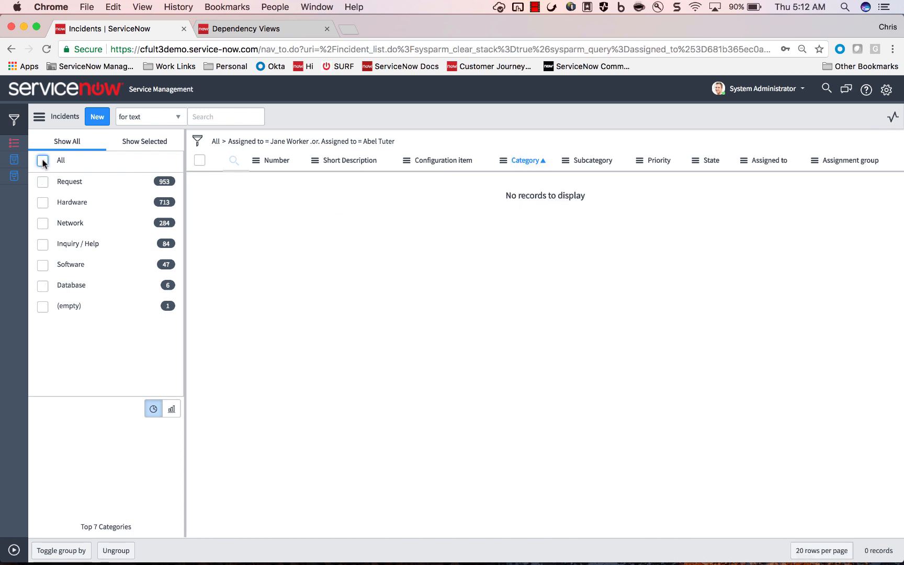
click(42, 224)
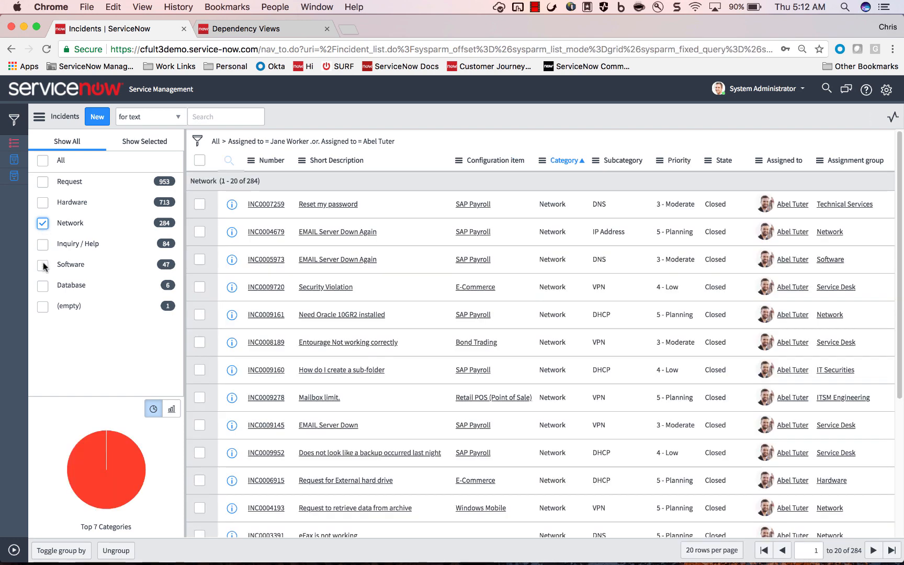
click(43, 245)
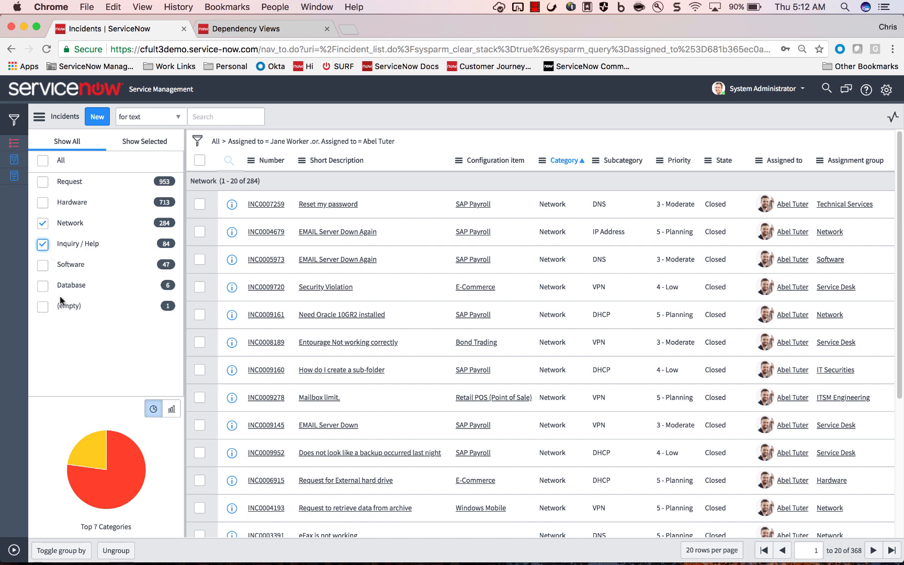
Step: Inspect the pie chart's category slices and show the Inquiry / Help incidents from its slice
mouse_move(95, 443)
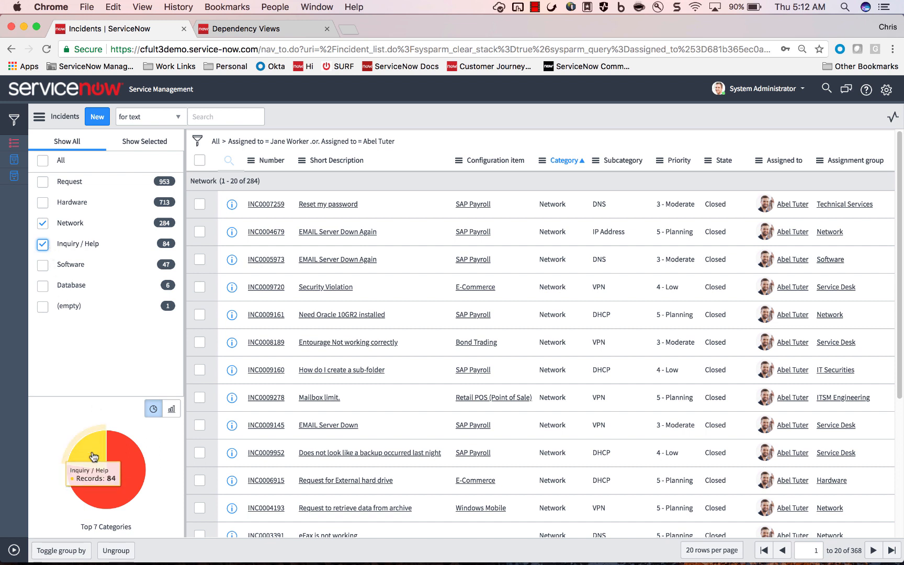
mouse_move(130, 465)
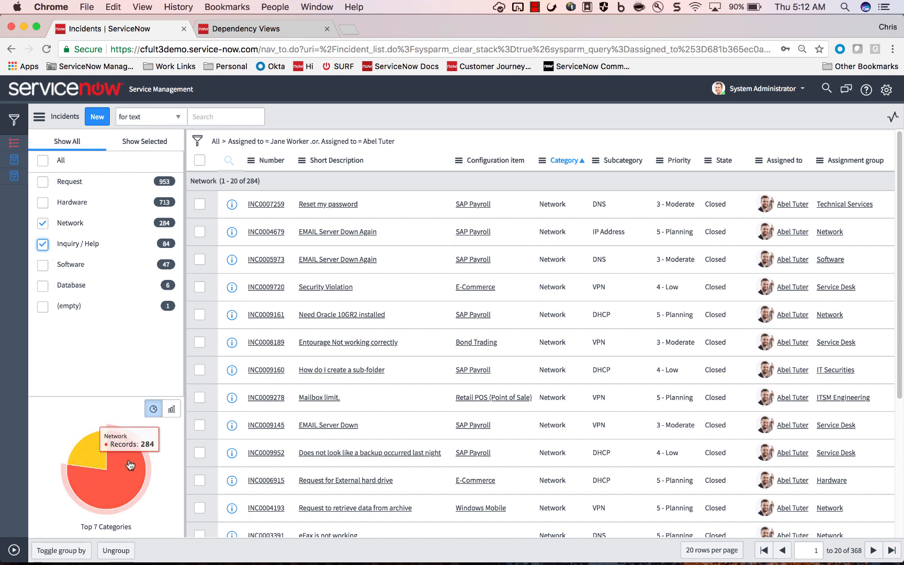
click(90, 455)
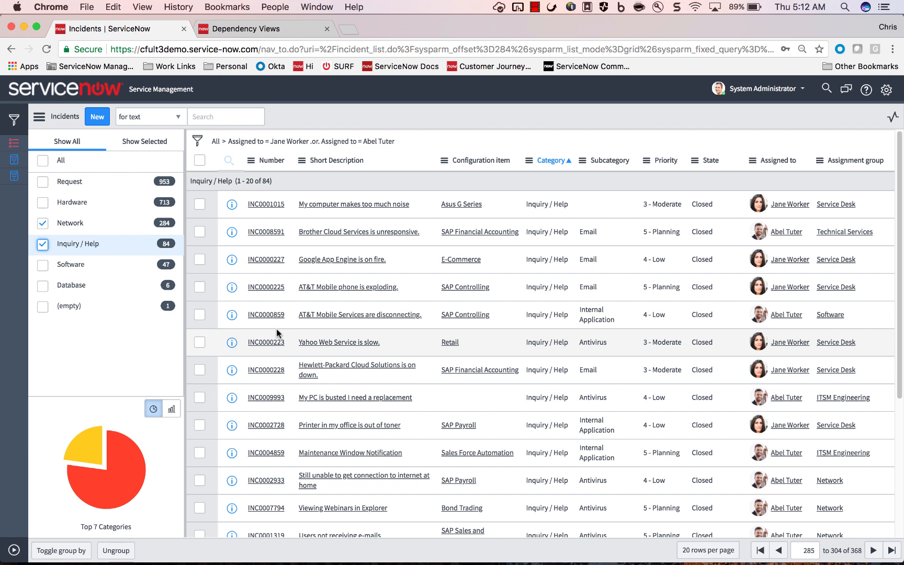
Step: Reset the list to all incidents without grouping, and launch Interactive Analysis on the Category column
click(118, 551)
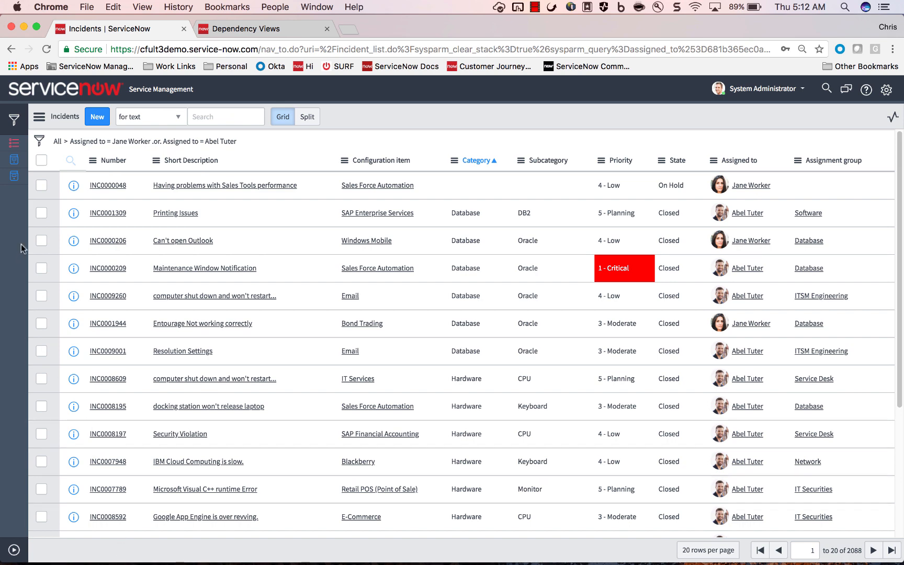
click(57, 147)
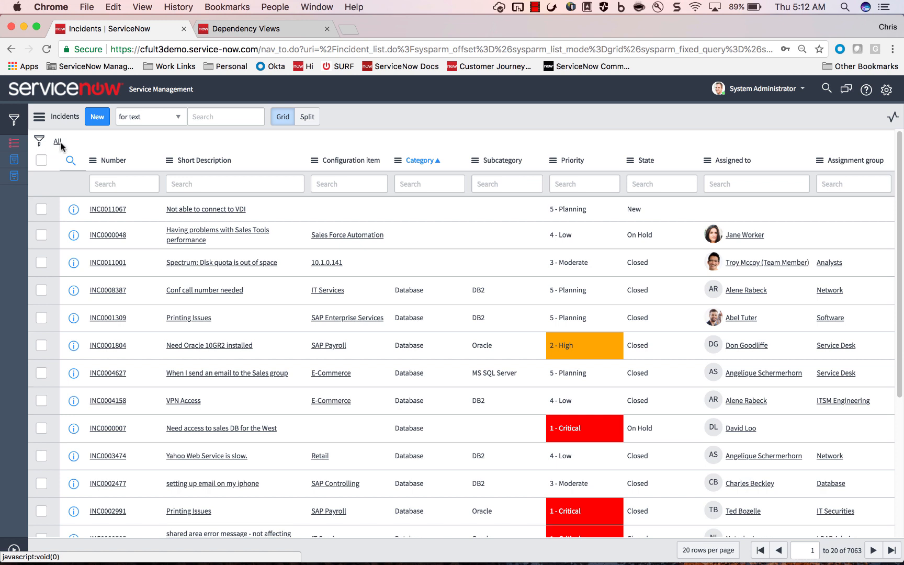
right_click(418, 164)
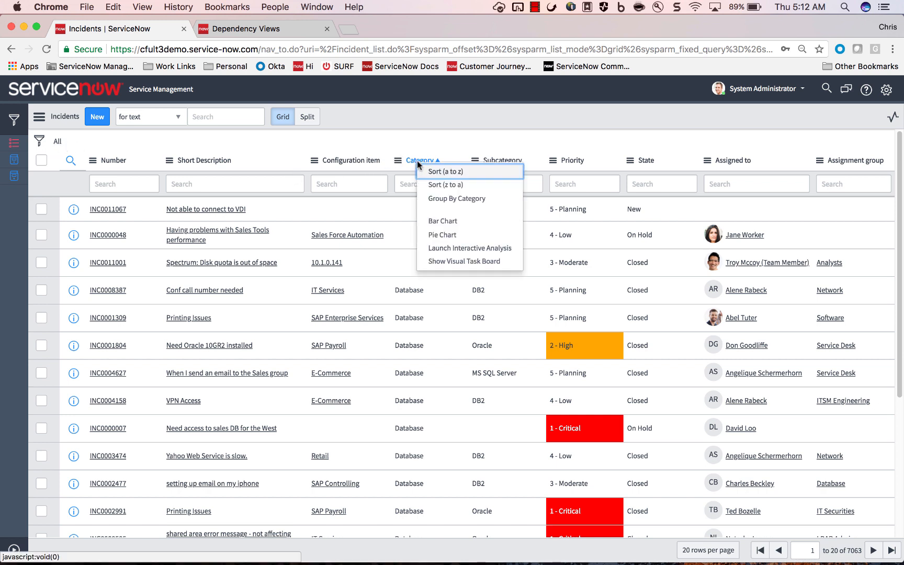
click(484, 249)
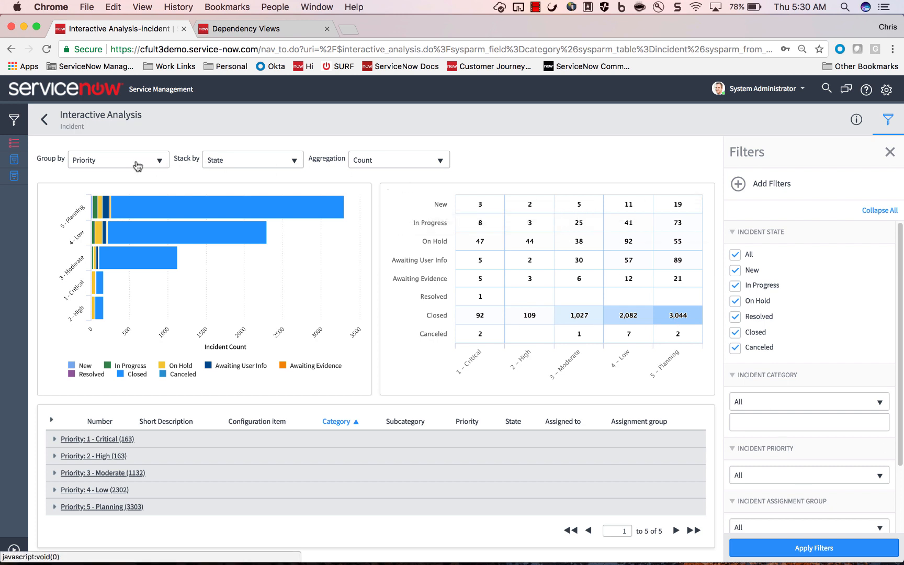
Step: Look at the grouping fields and aggregation types offered for the incident analysis, keeping Priority and Count selected
click(138, 167)
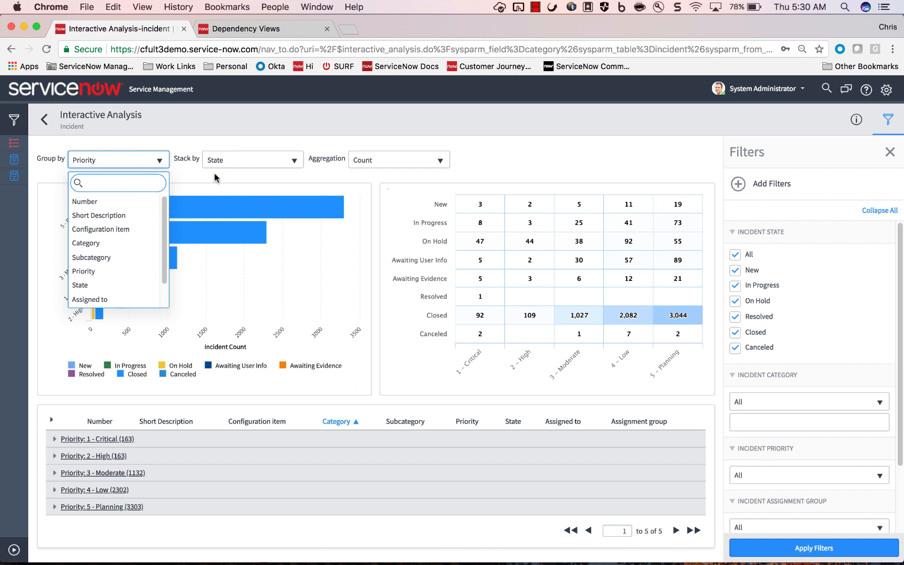
click(239, 164)
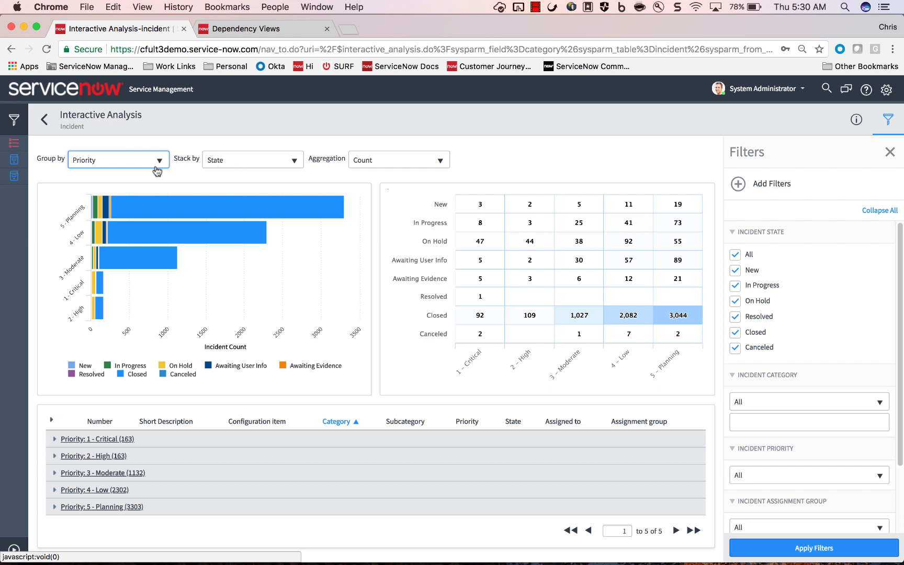
mouse_move(194, 207)
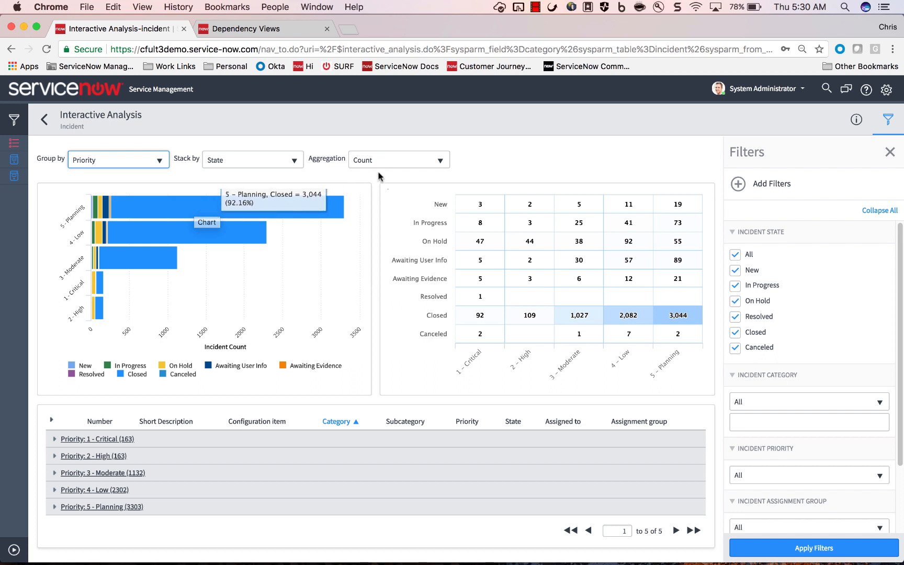
click(393, 163)
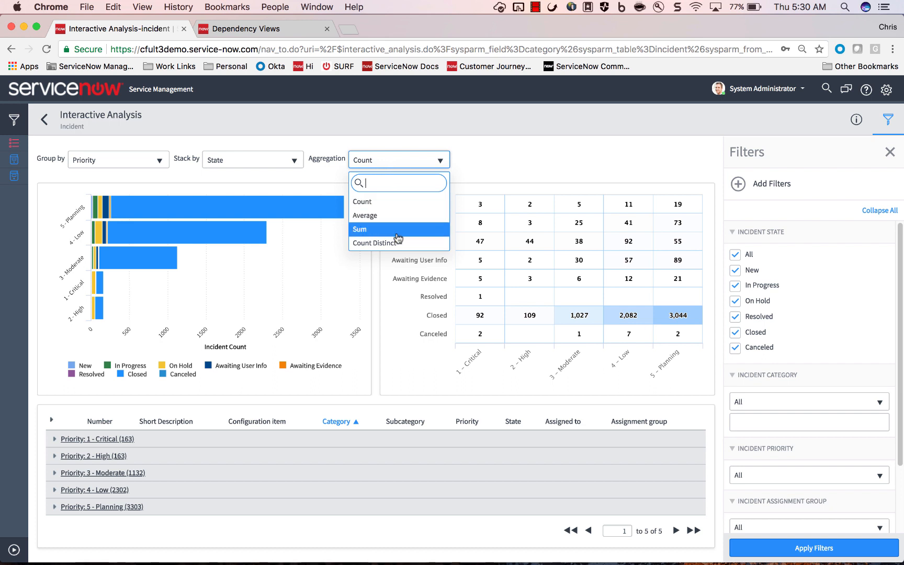
click(475, 156)
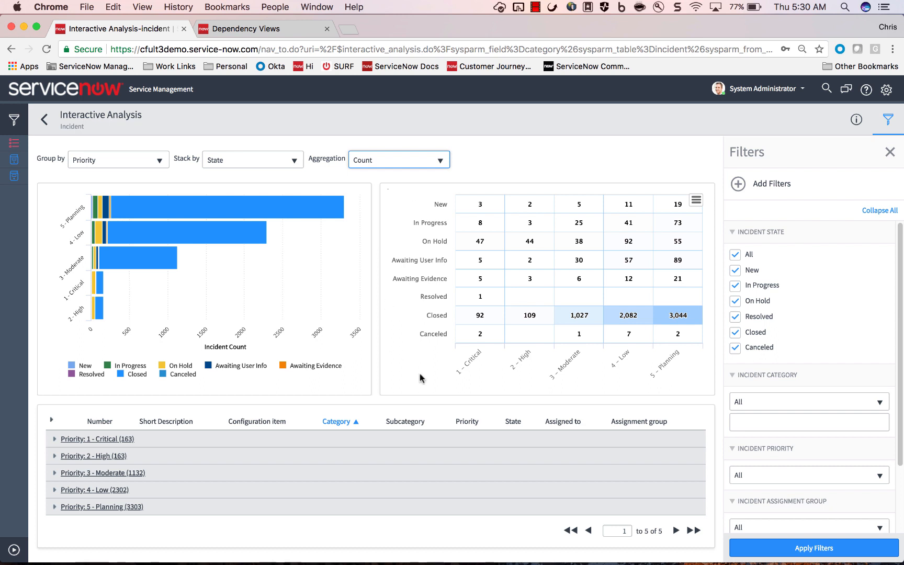
Step: Exclude Closed incidents from the analysis through the Incident State filter and apply it
mouse_move(680, 315)
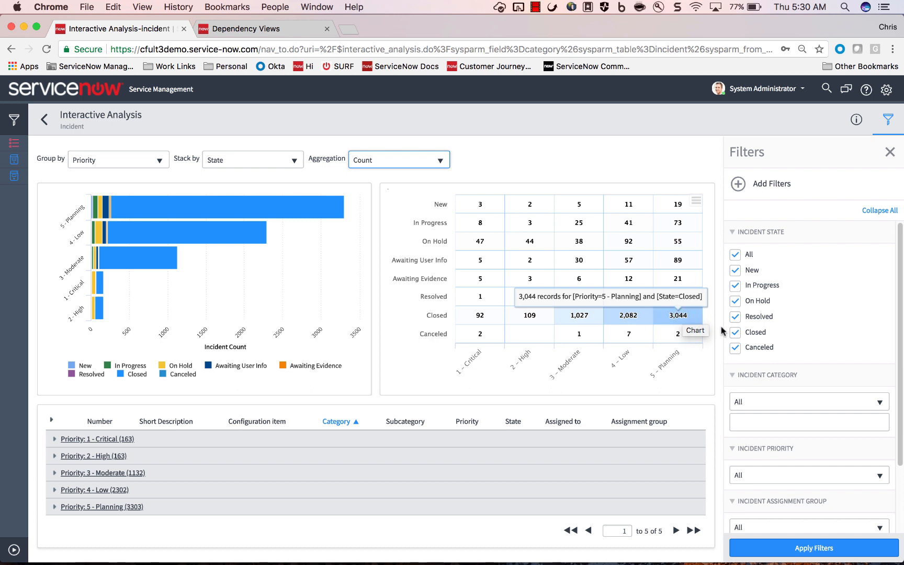
click(734, 332)
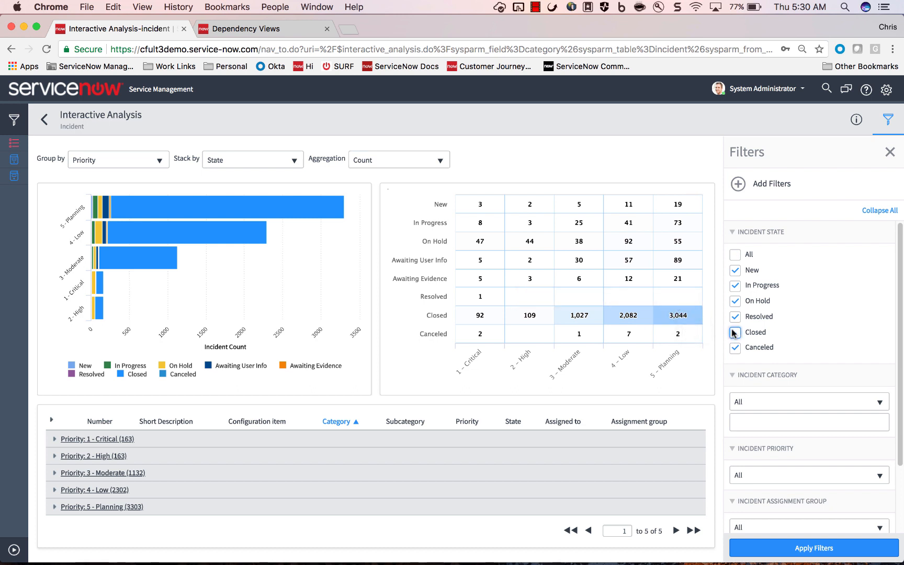
click(763, 547)
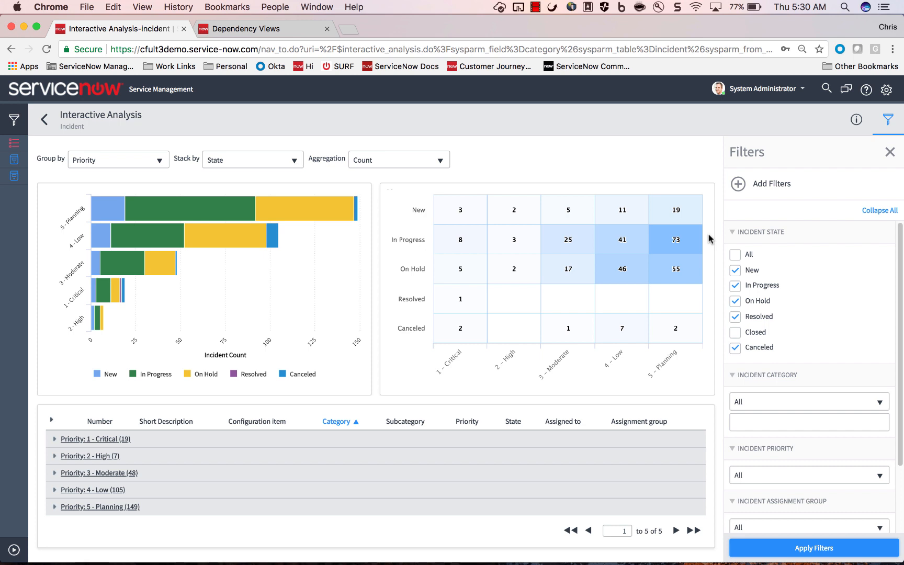
Step: Examine the incidents in the 1 - Critical priority group below the charts, and collapse the group again
mouse_move(693, 241)
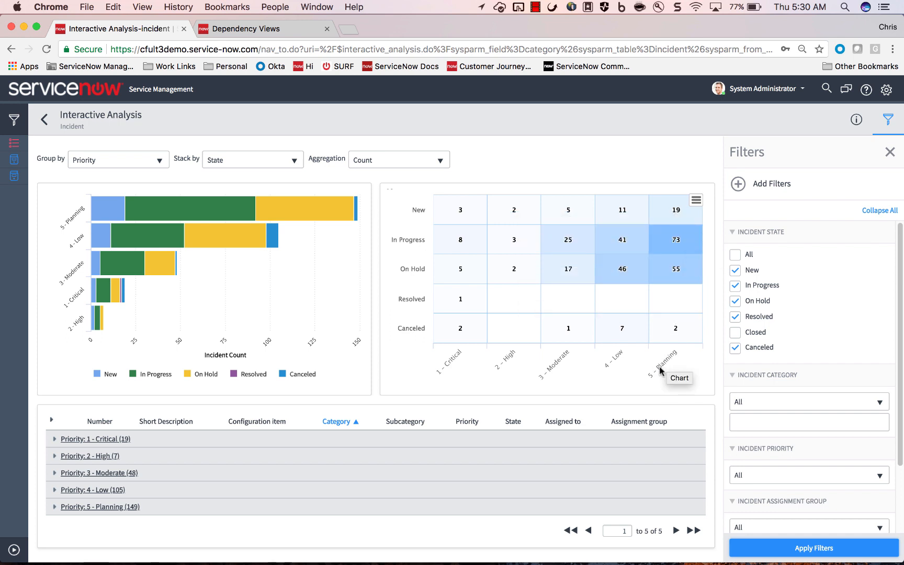
click(53, 438)
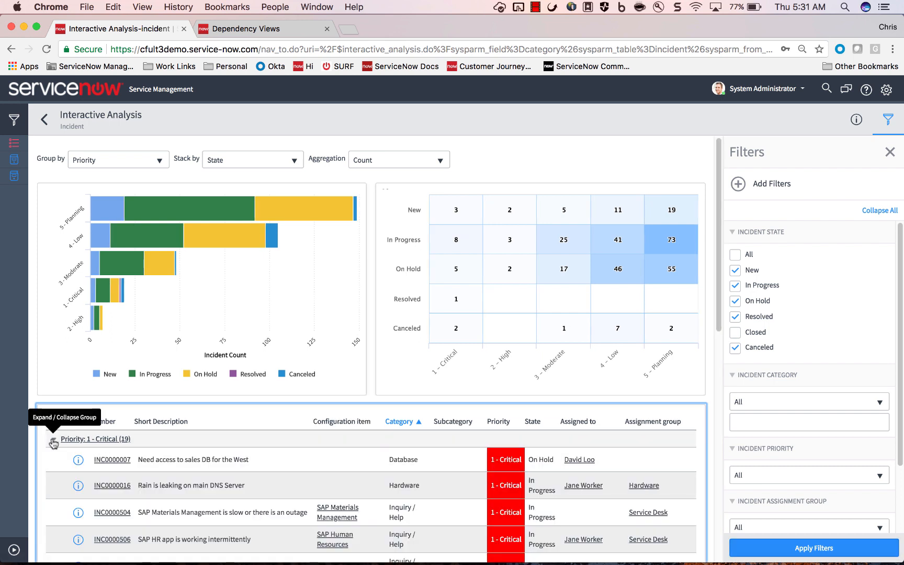
click(53, 442)
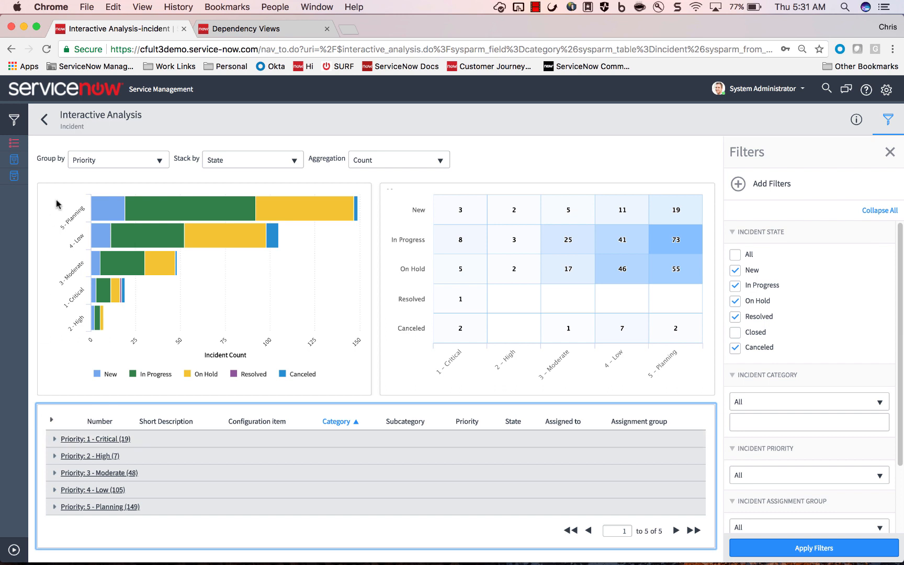
Step: Group the incident analysis by Assigned to and look over the resulting assignee groups
click(92, 164)
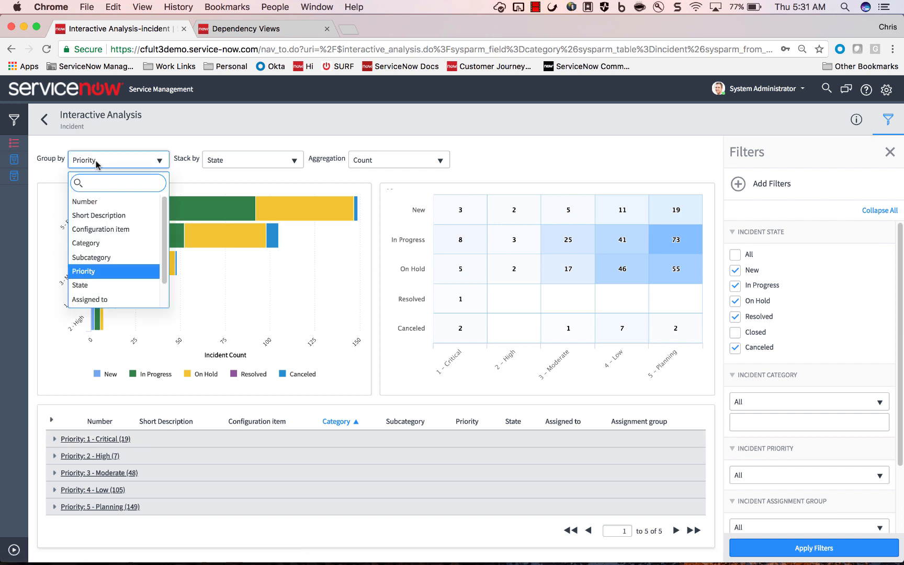
scroll(113, 290, down, 1)
click(113, 281)
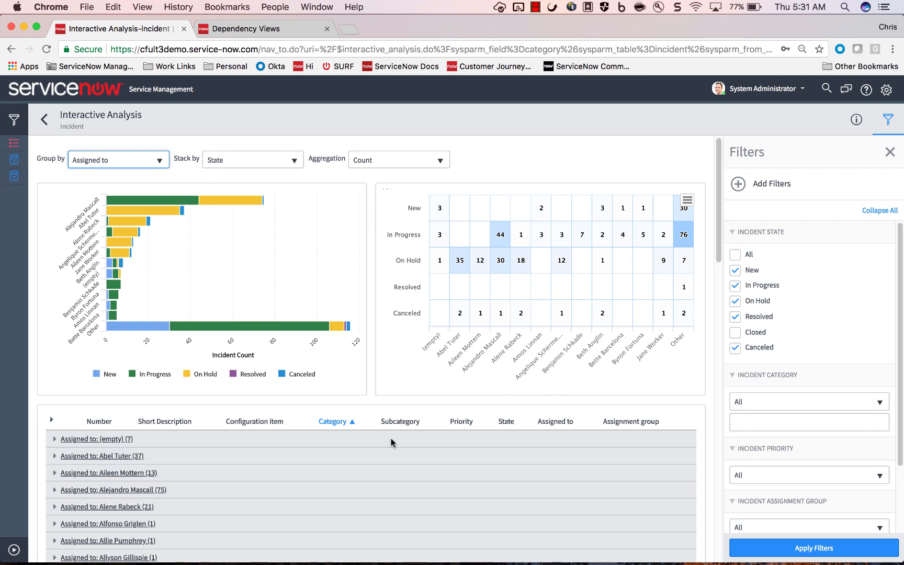
scroll(306, 449, down, 3)
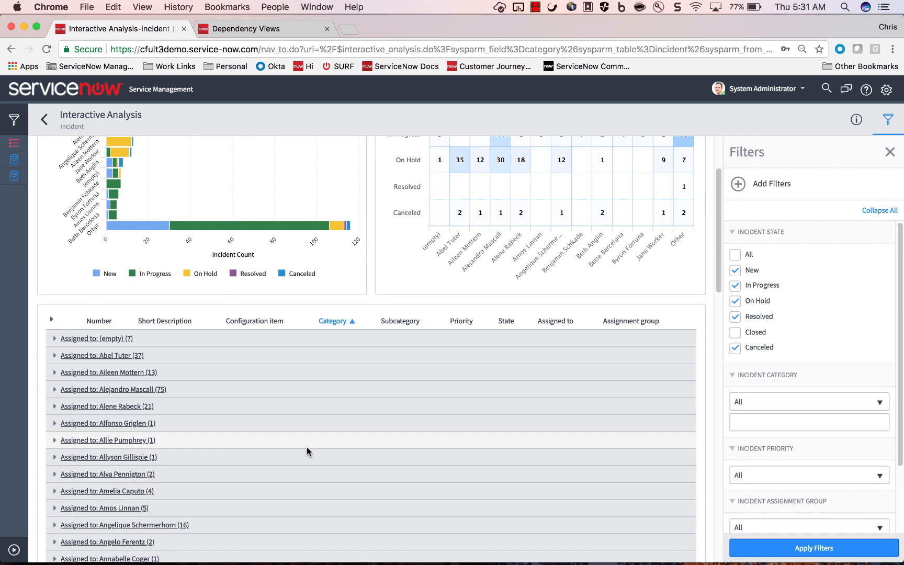
scroll(307, 449, up, 3)
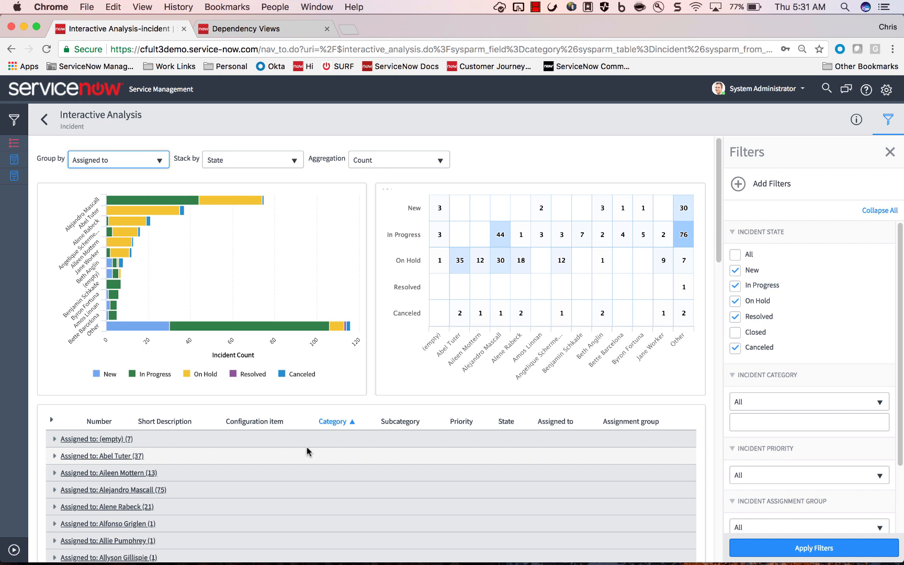
Step: Look at the additional filters that can be added and the remaining incident filters, without adding any
click(742, 197)
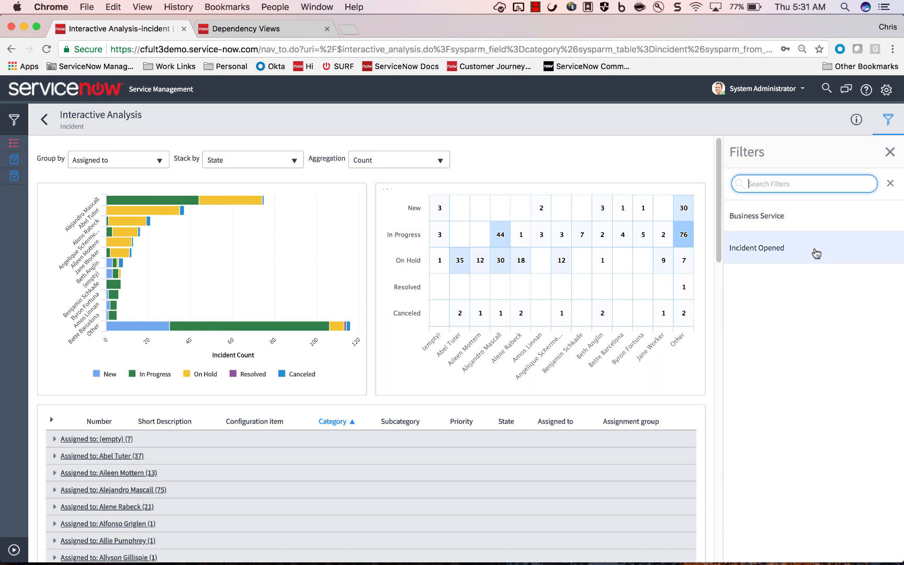
click(890, 183)
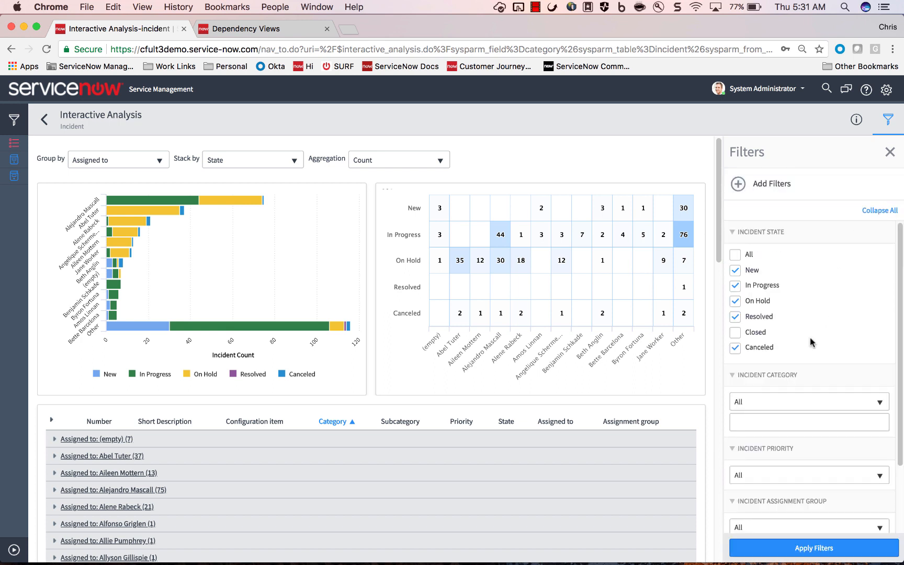
scroll(764, 311, down, 3)
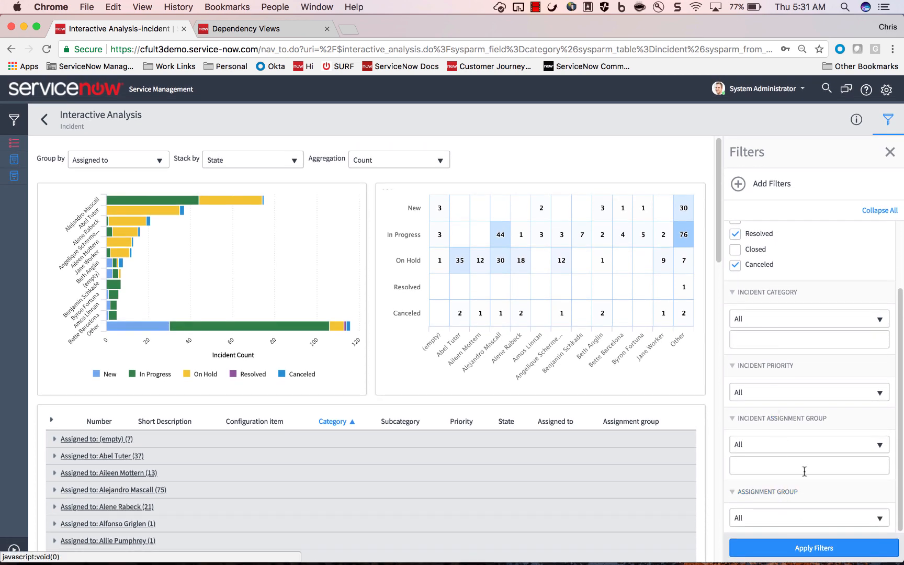
Step: Close the filter settings and return from Interactive Analysis to the incident list
click(890, 123)
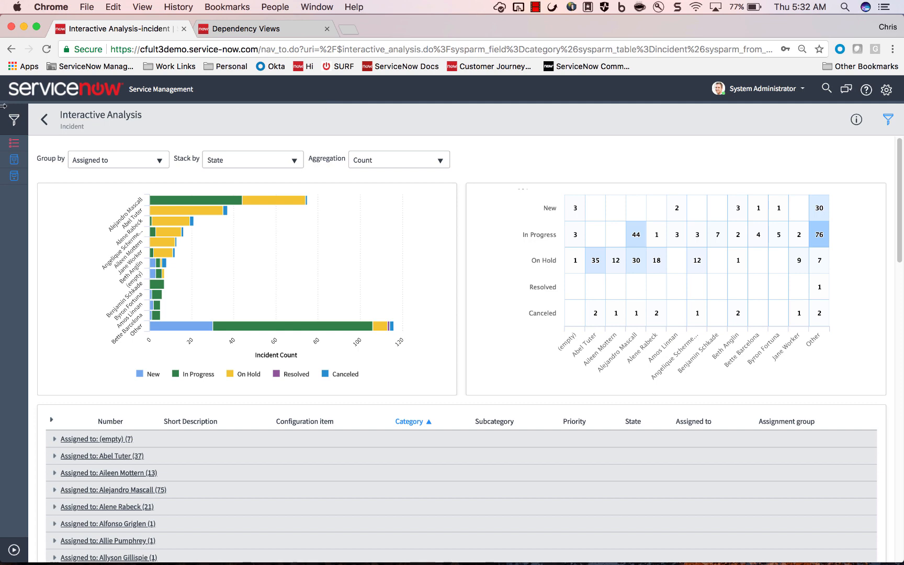
click(45, 122)
click(45, 121)
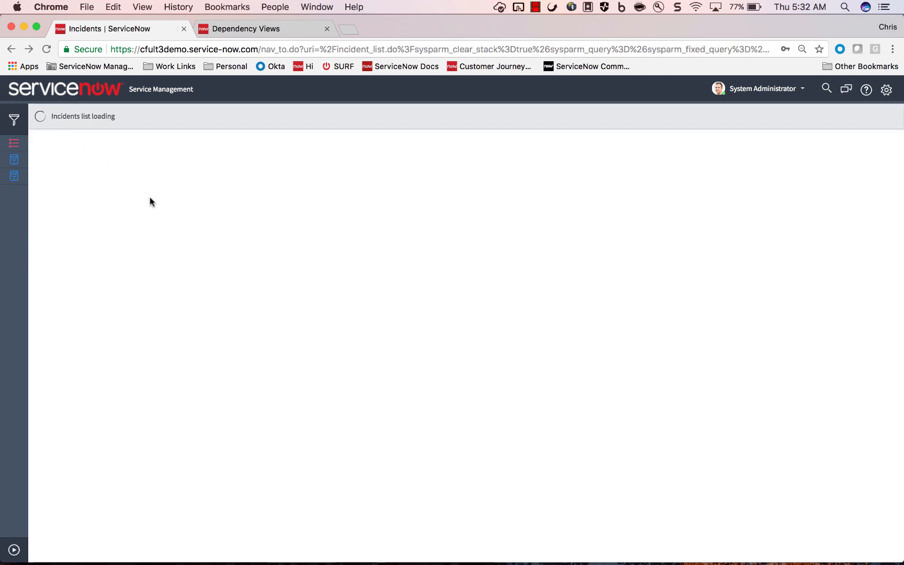